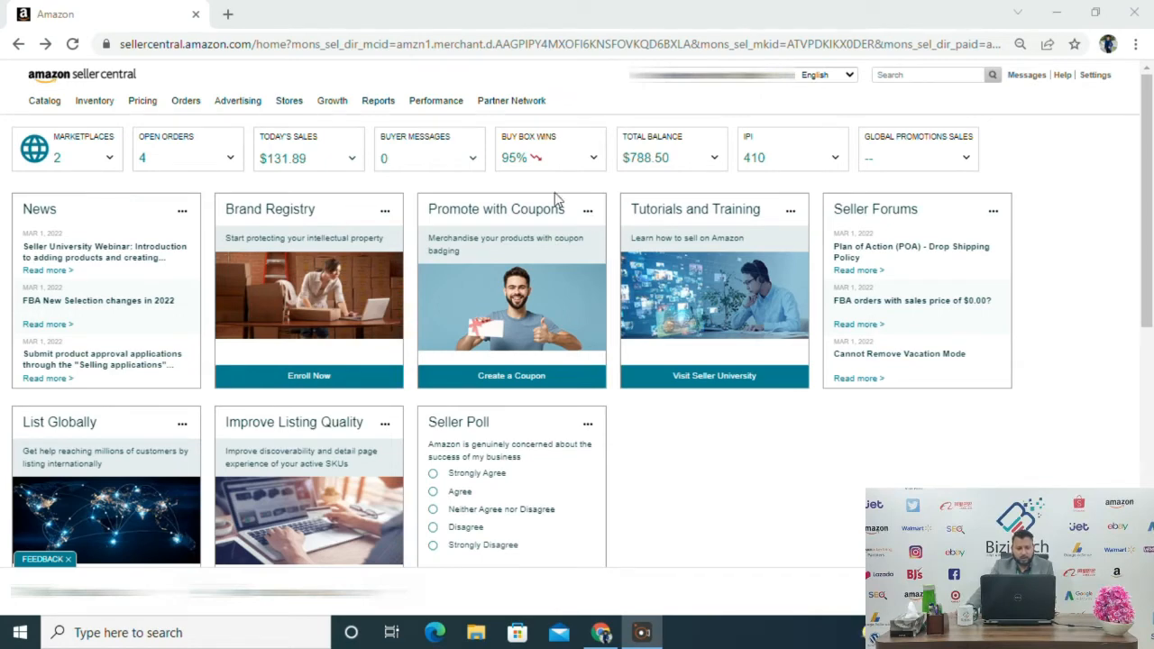
- From the inventory management page, select the acrylic shelf product and start sending/replenishing its inventory
{"action": "mouse_move", "coordinate": [98, 102]}
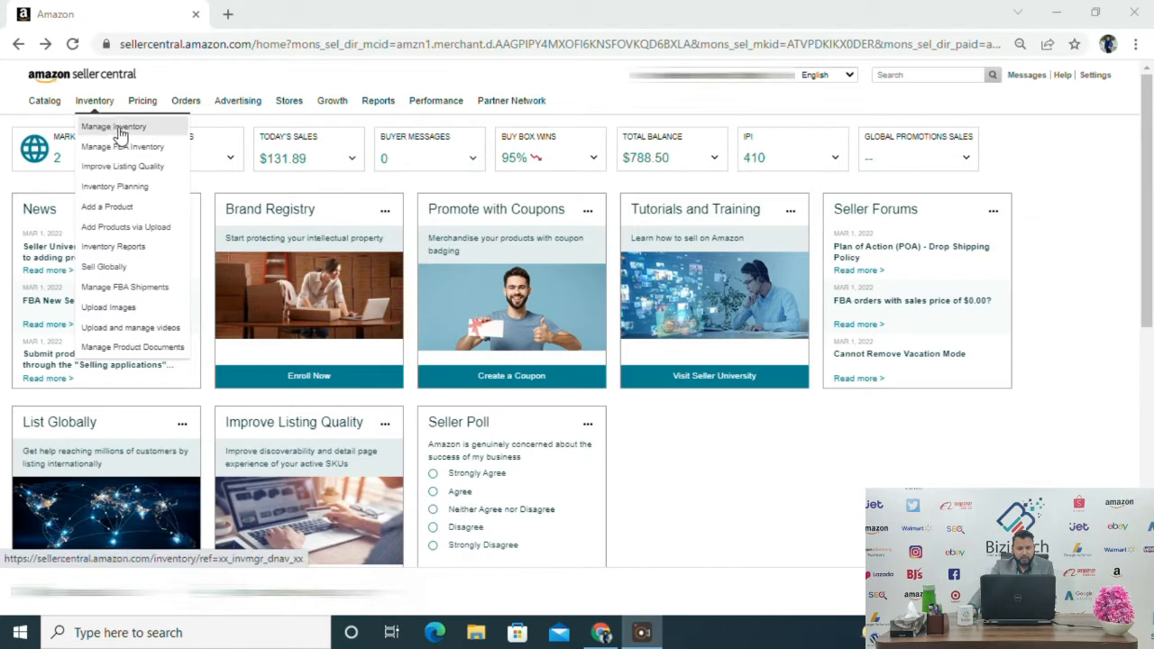
{"action": "left_click", "coordinate": [120, 134]}
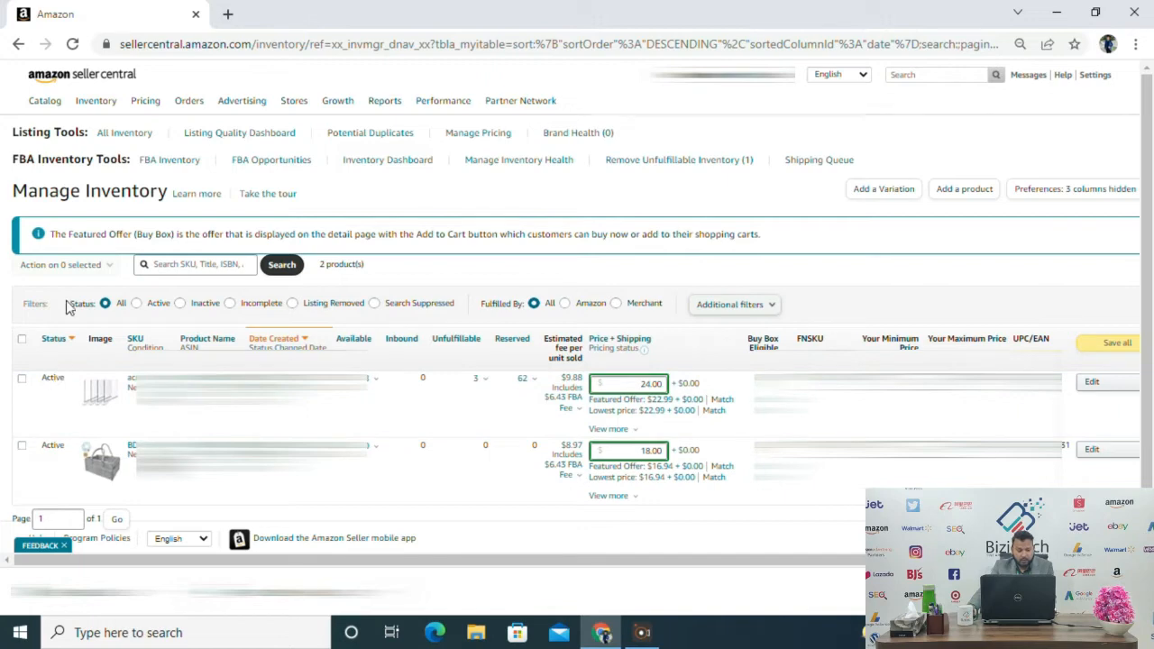
{"action": "left_click", "coordinate": [23, 380]}
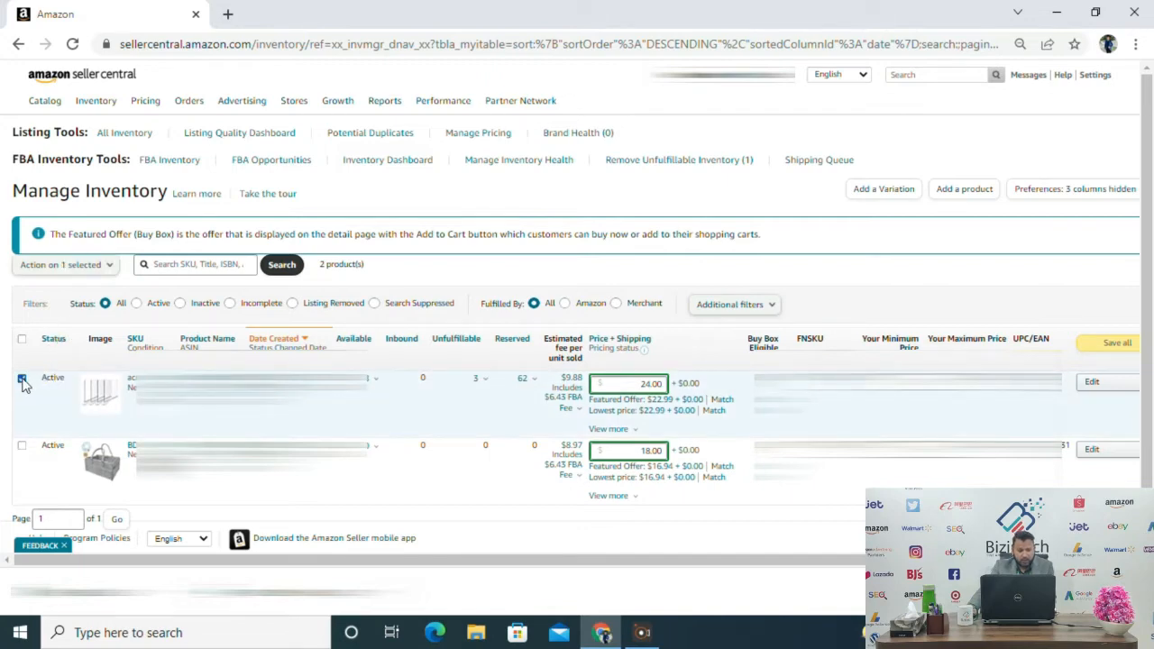
{"action": "left_click", "coordinate": [105, 266]}
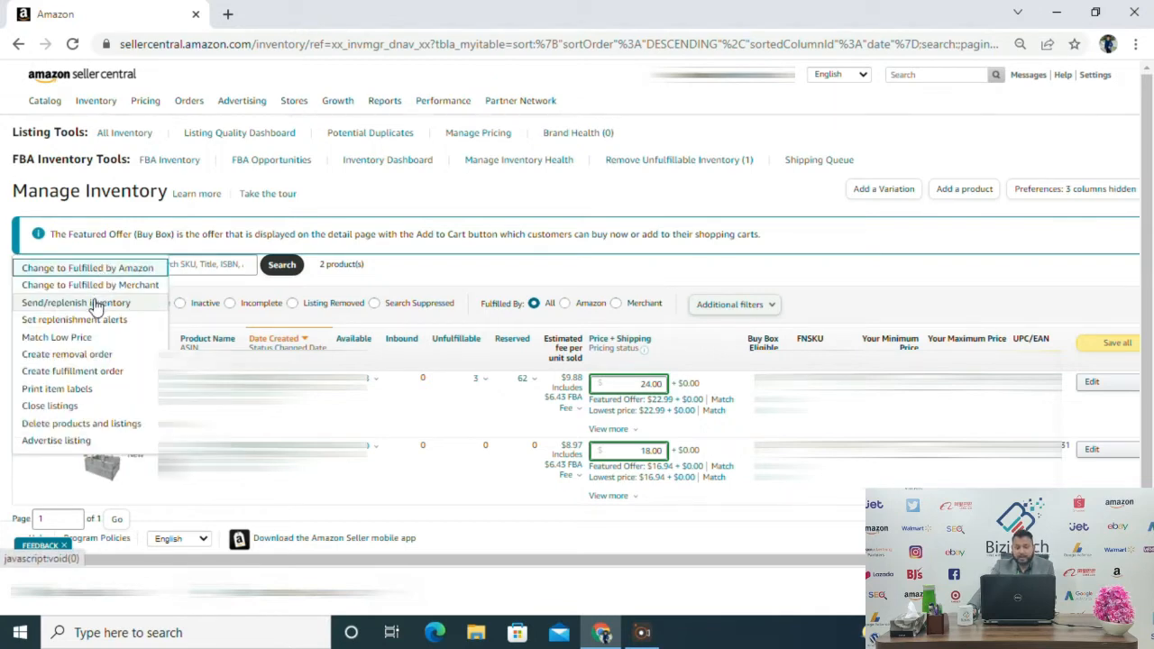
{"action": "left_click", "coordinate": [97, 304]}
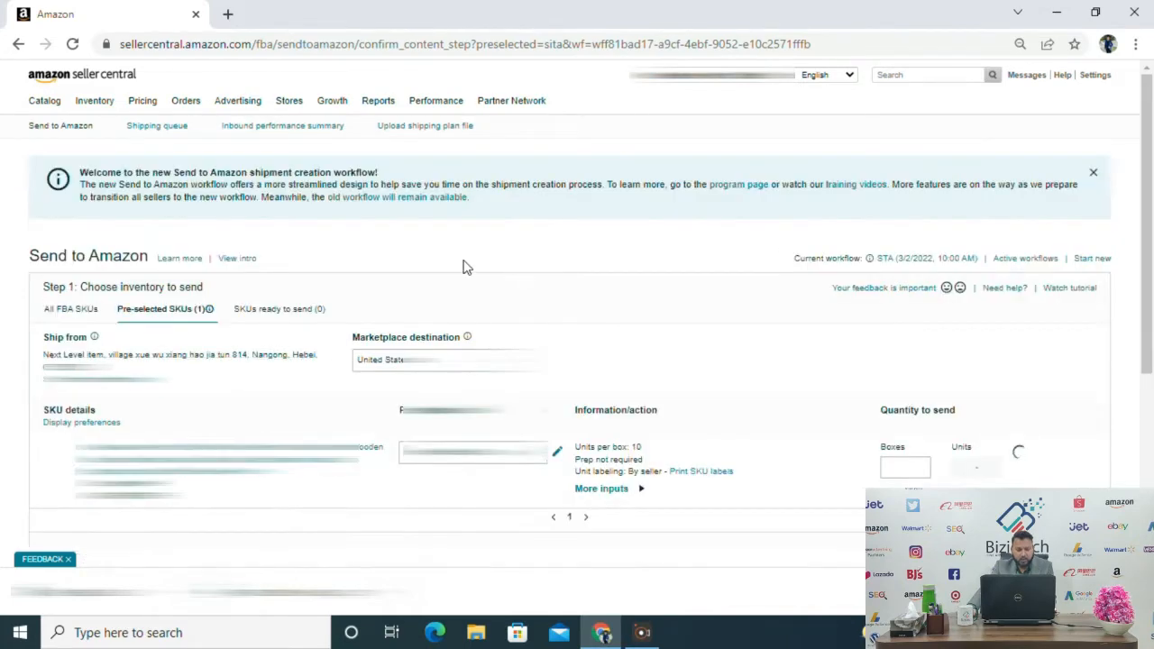
- Check the marketplace destination choices for the shipment, leaving United States selected
{"action": "scroll", "coordinate": [318, 307], "scroll_direction": "down", "scroll_amount": 2}
{"action": "scroll", "coordinate": [142, 239], "scroll_direction": "up", "scroll_amount": 1}
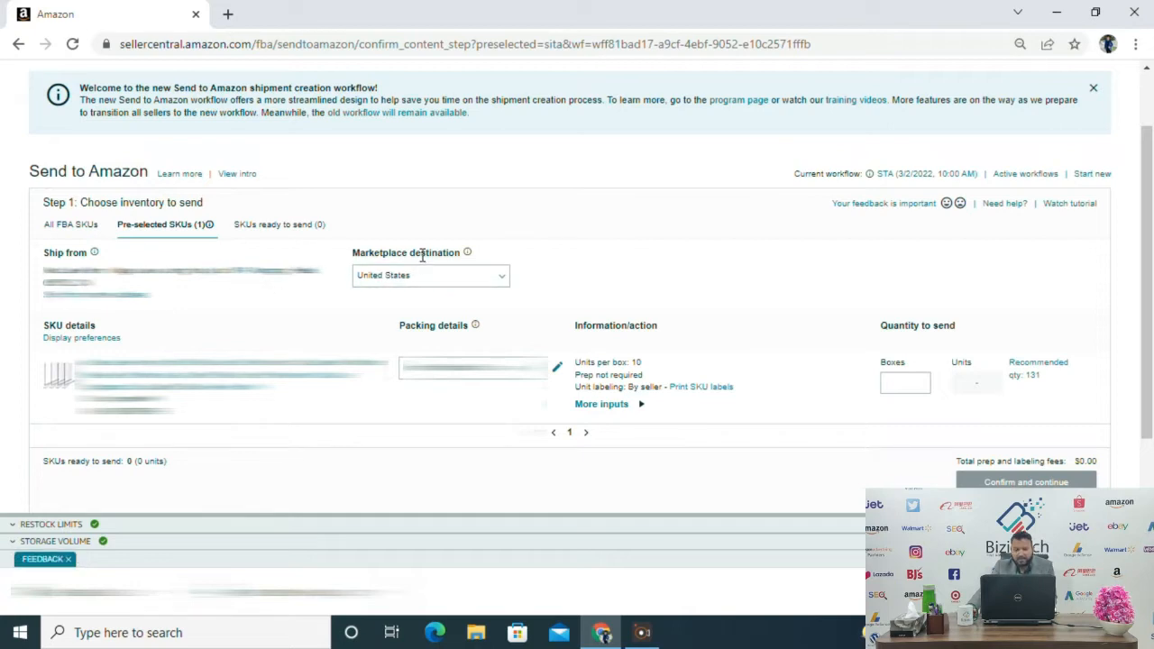
{"action": "left_click", "coordinate": [462, 287]}
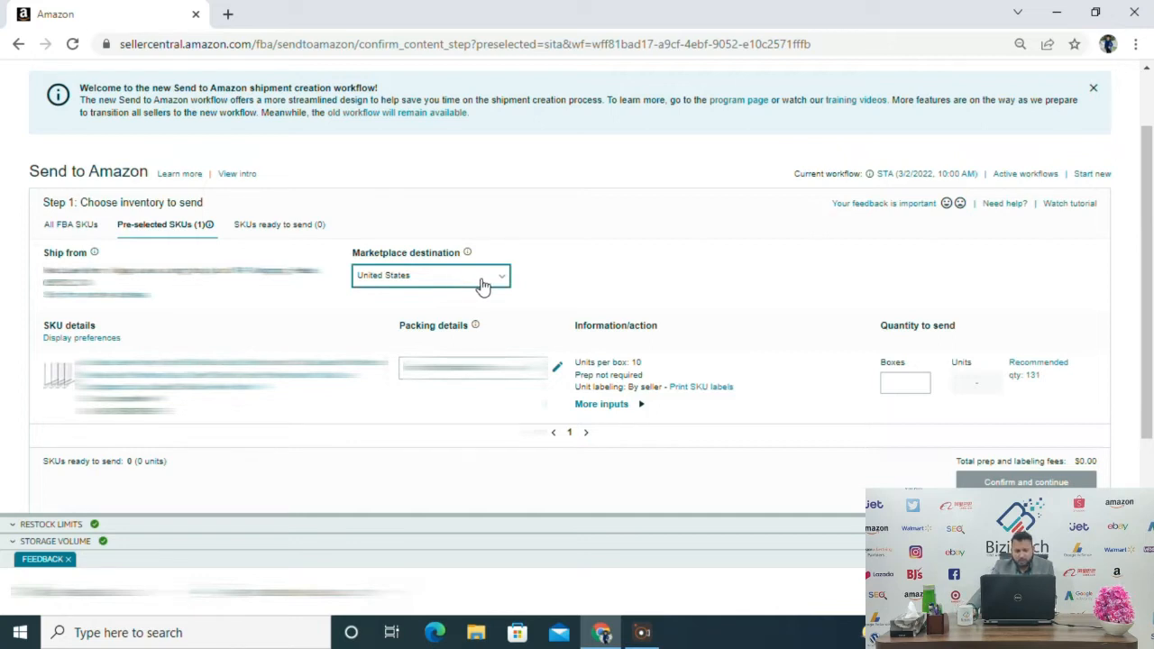
{"action": "left_click", "coordinate": [499, 280]}
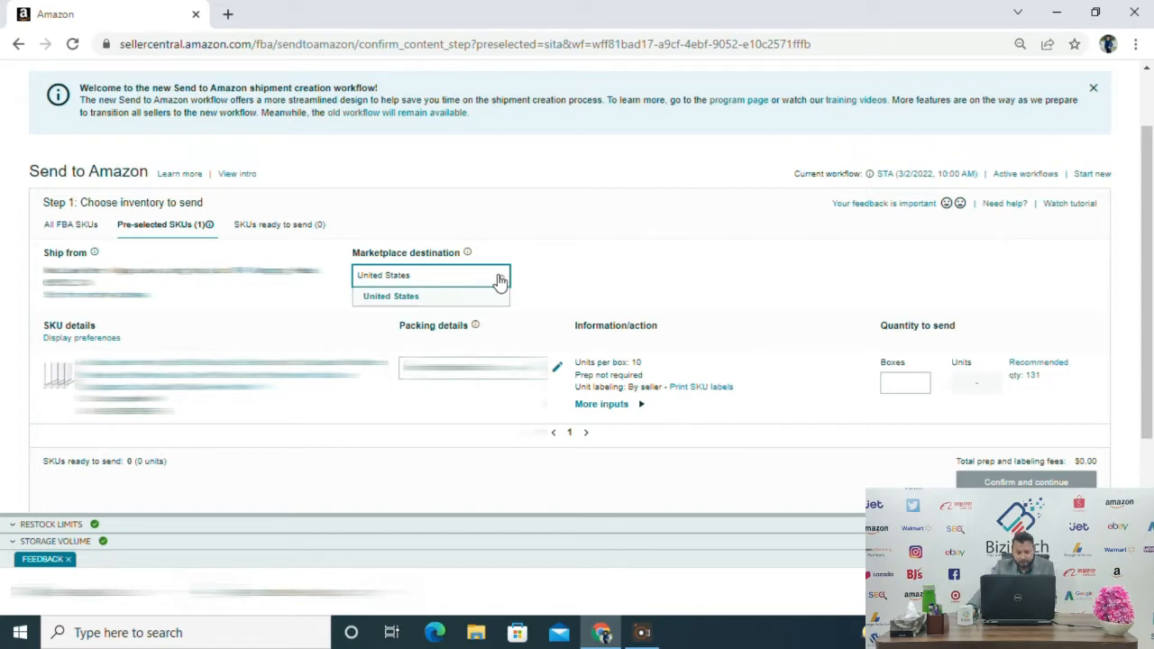
{"action": "left_click", "coordinate": [548, 279]}
- Choose the "Acrylic shelf 500 by sea" packing template for the SKU
{"action": "scroll", "coordinate": [548, 288], "scroll_direction": "down", "scroll_amount": 2}
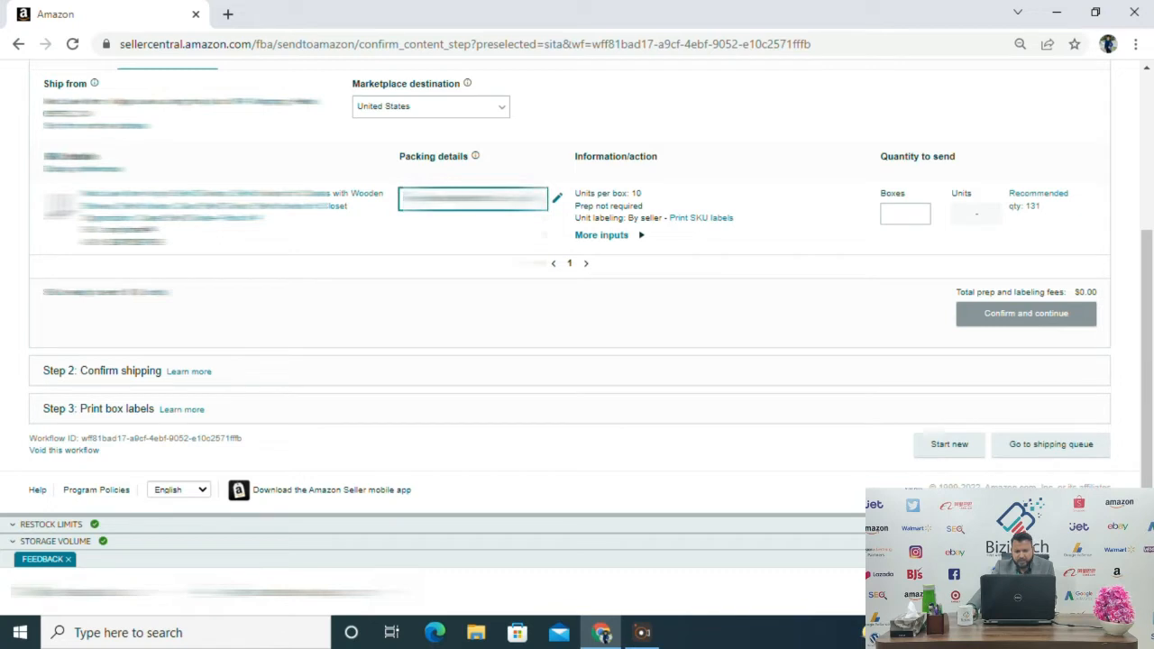
{"action": "left_click", "coordinate": [510, 199]}
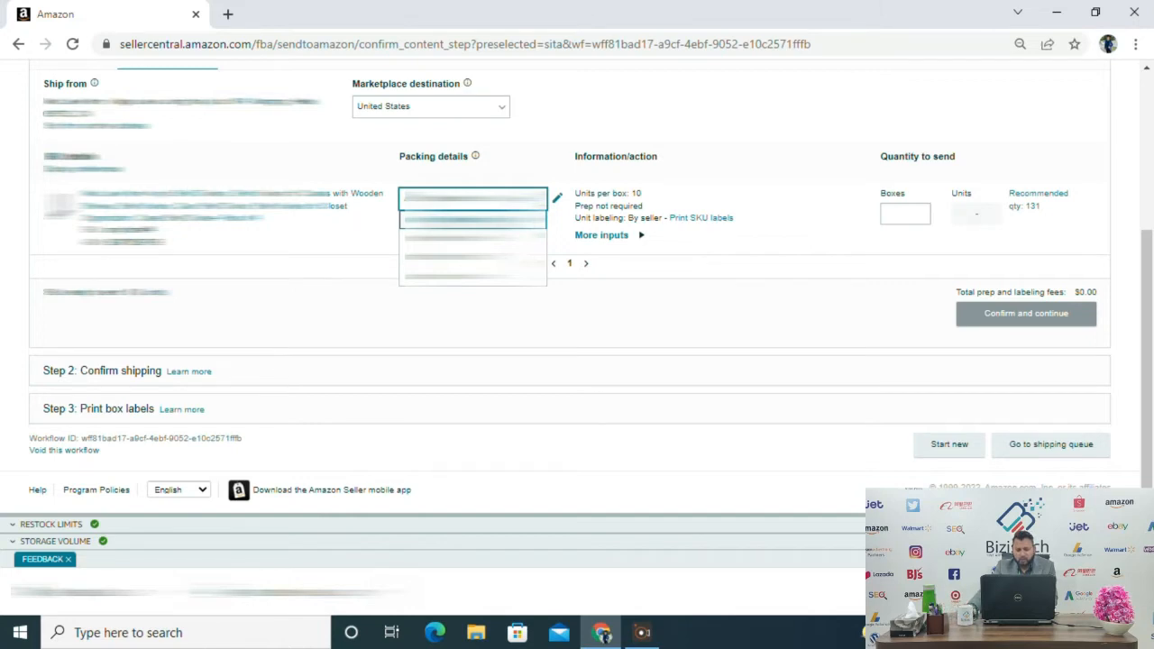
{"action": "left_click", "coordinate": [472, 220]}
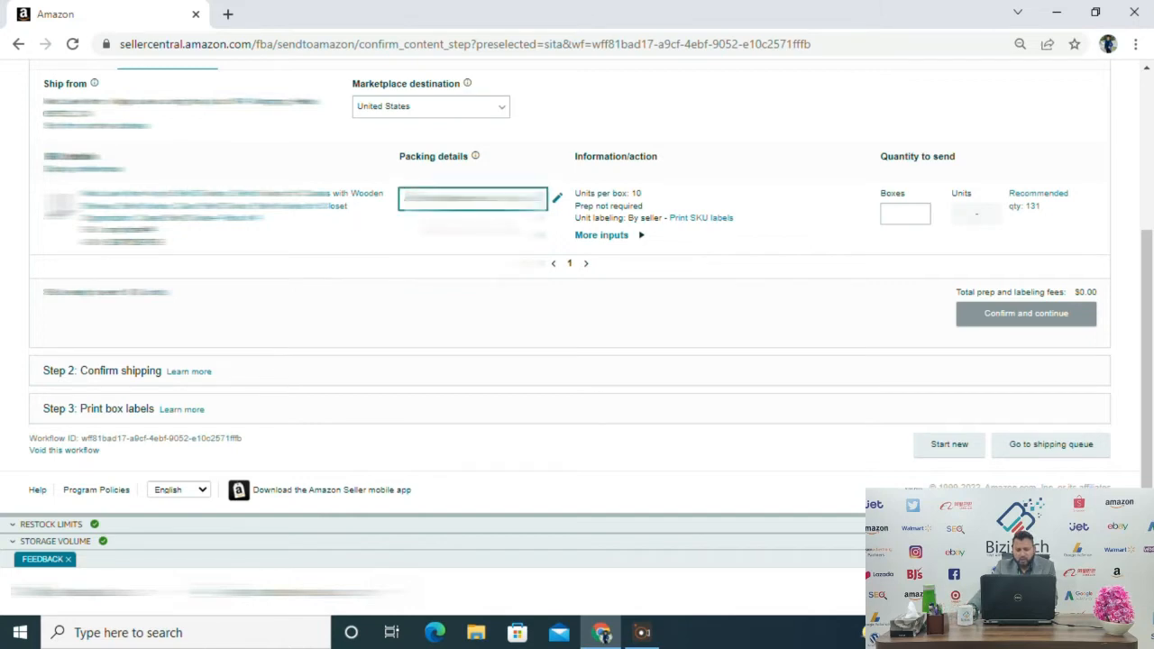
- Edit the packing template's details and set the units per box to 10
{"action": "left_click", "coordinate": [559, 201]}
{"action": "left_click", "coordinate": [559, 201]}
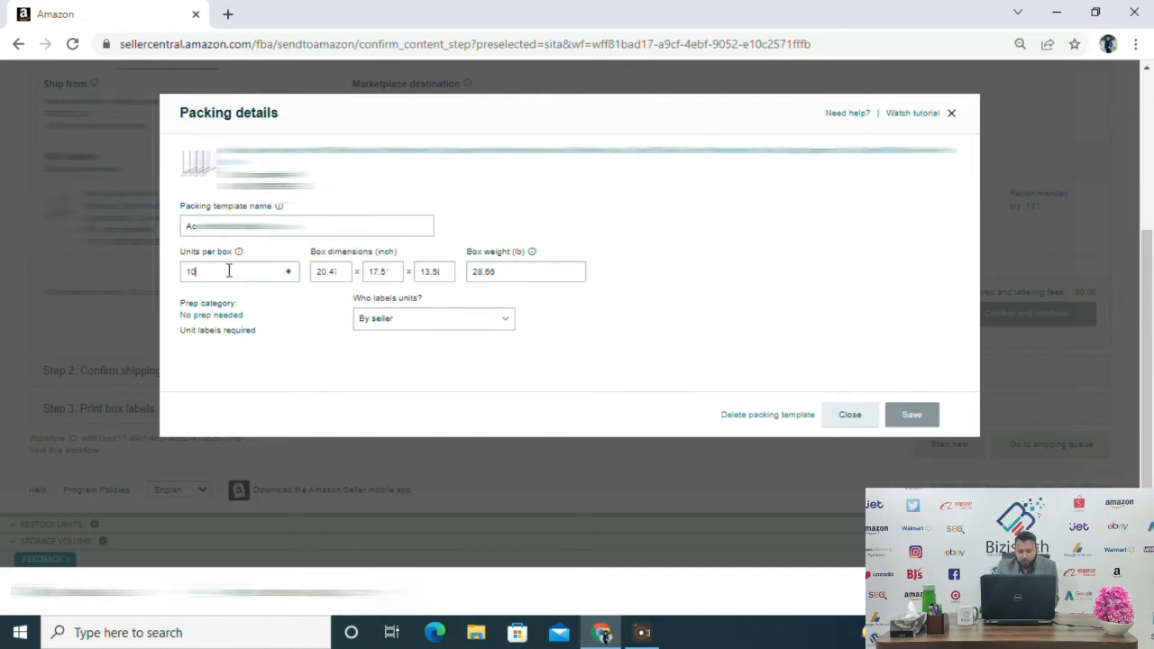
{"action": "left_click", "coordinate": [229, 270]}
{"action": "key", "text": "BackSpace"}
{"action": "key", "text": "BackSpace"}
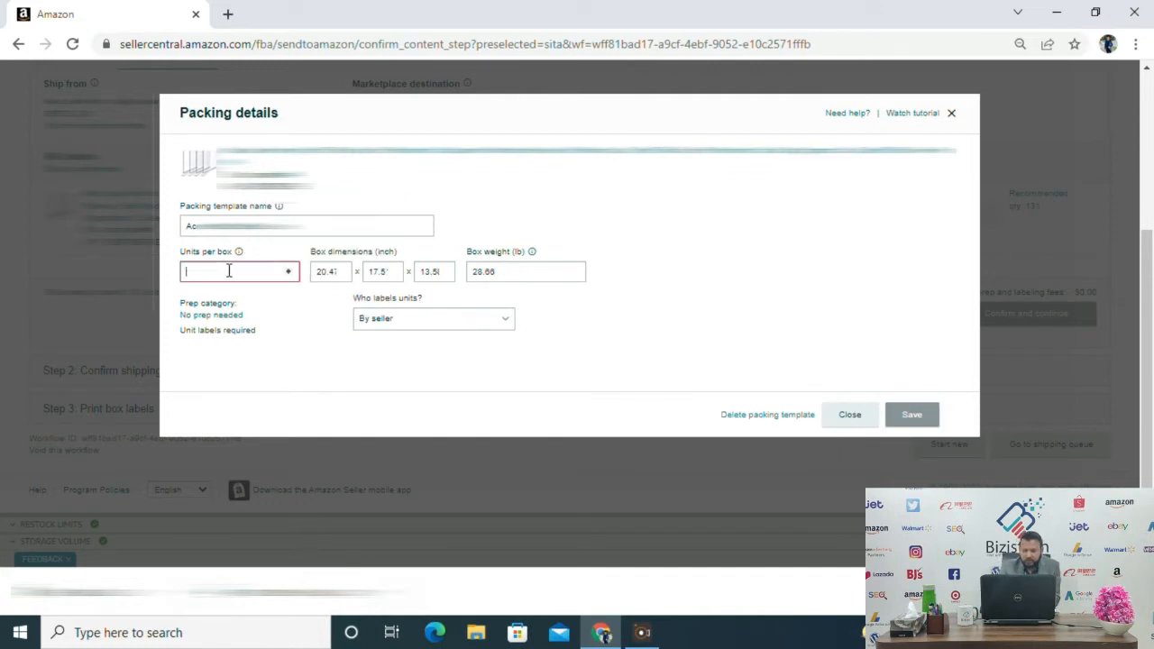
{"action": "type", "text": "10"}
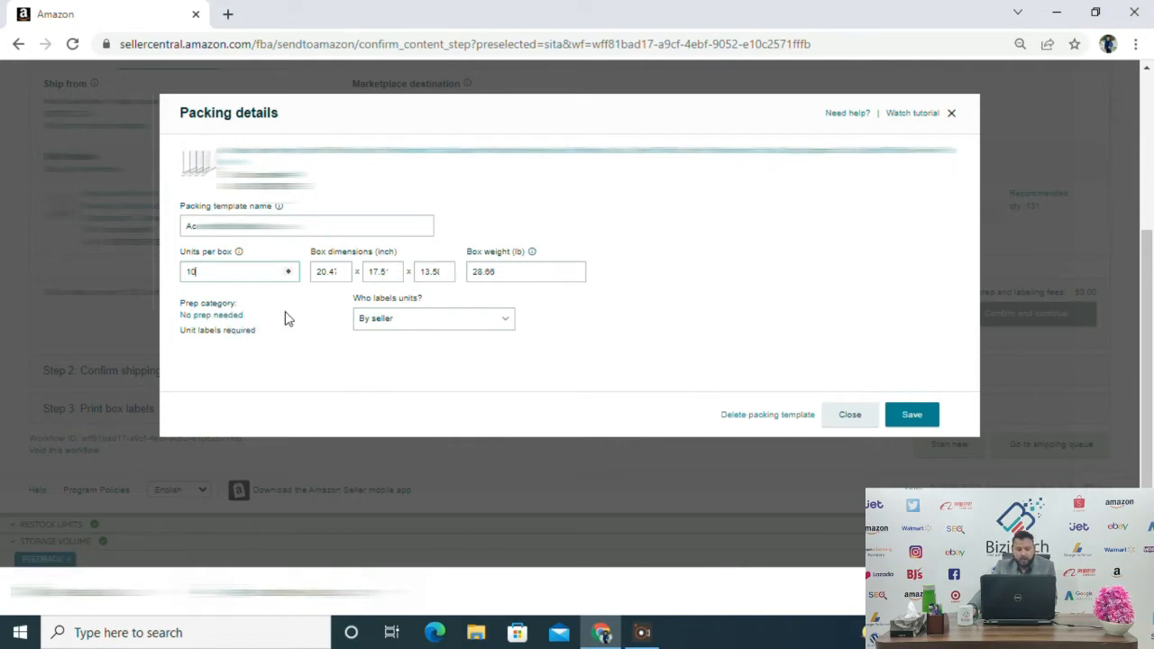
- Save the prep guidance as No prep needed, keep unit labeling by seller, and save the packing details
{"action": "left_click", "coordinate": [228, 318]}
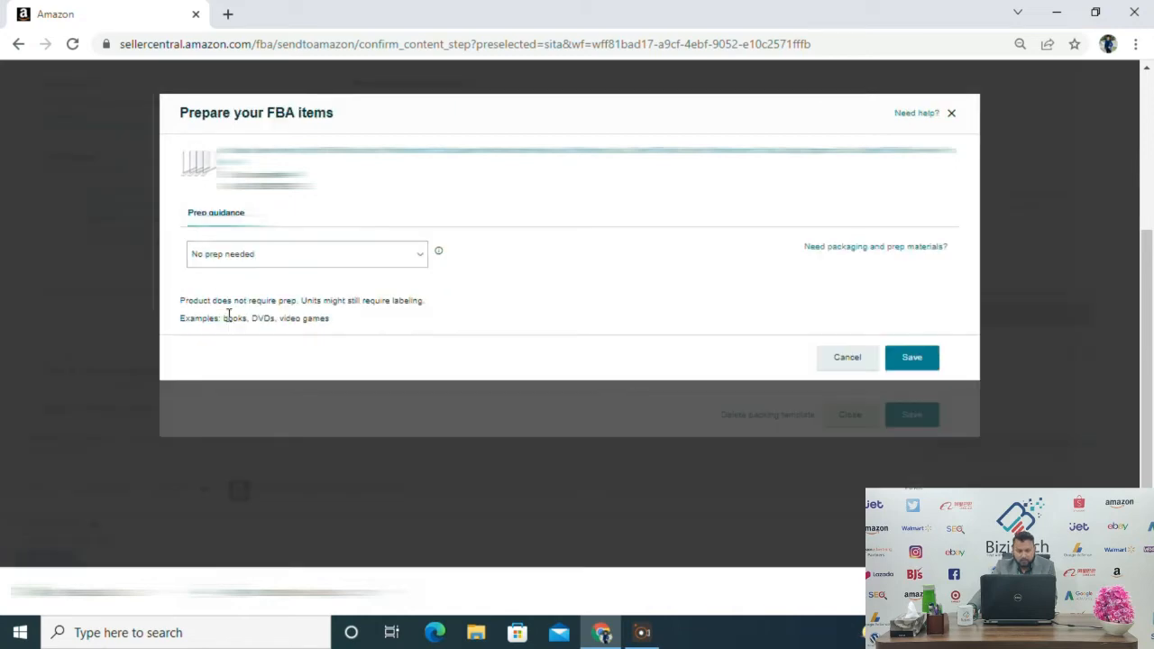
{"action": "left_click", "coordinate": [911, 362]}
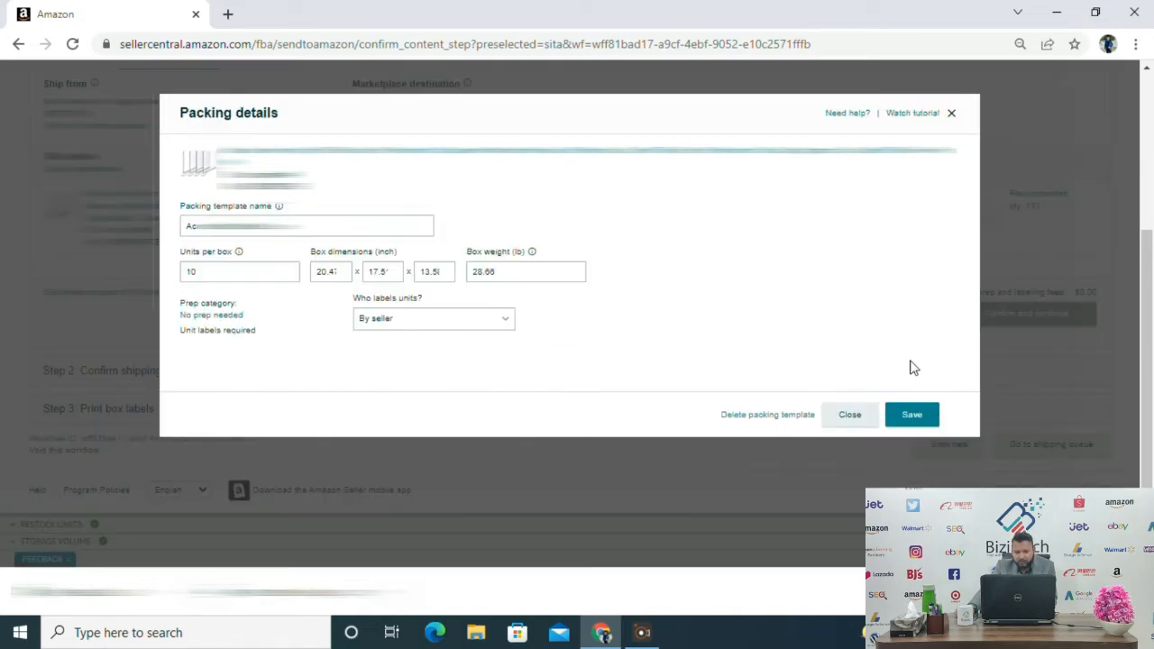
{"action": "left_click", "coordinate": [442, 323]}
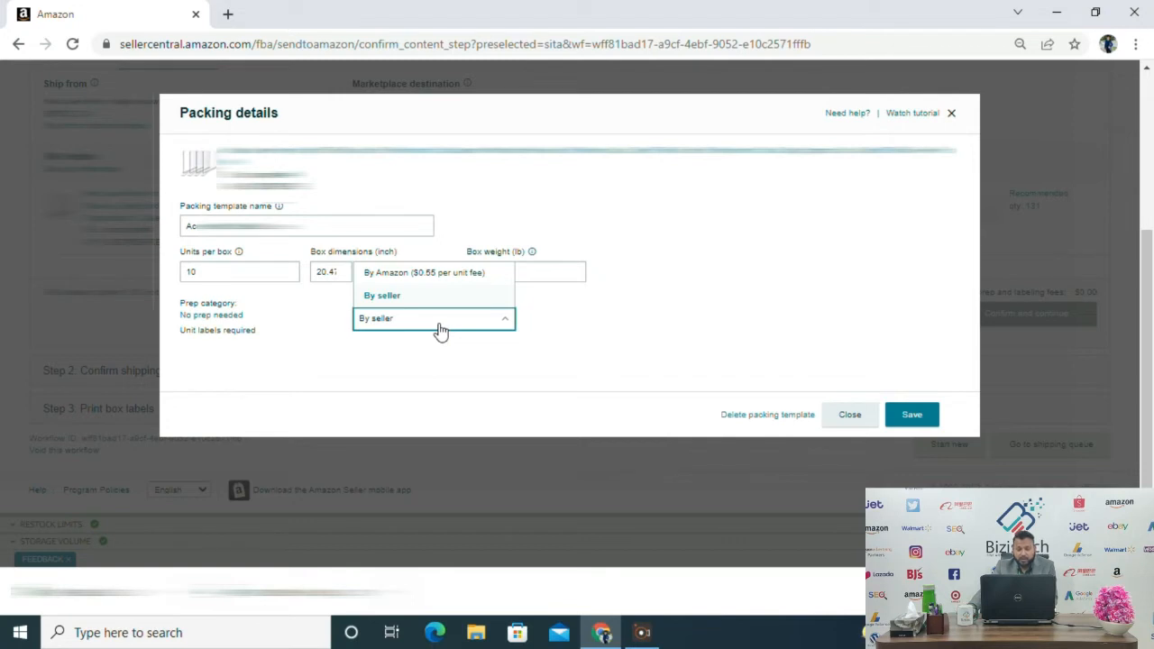
{"action": "left_click", "coordinate": [497, 319]}
{"action": "left_click", "coordinate": [913, 419]}
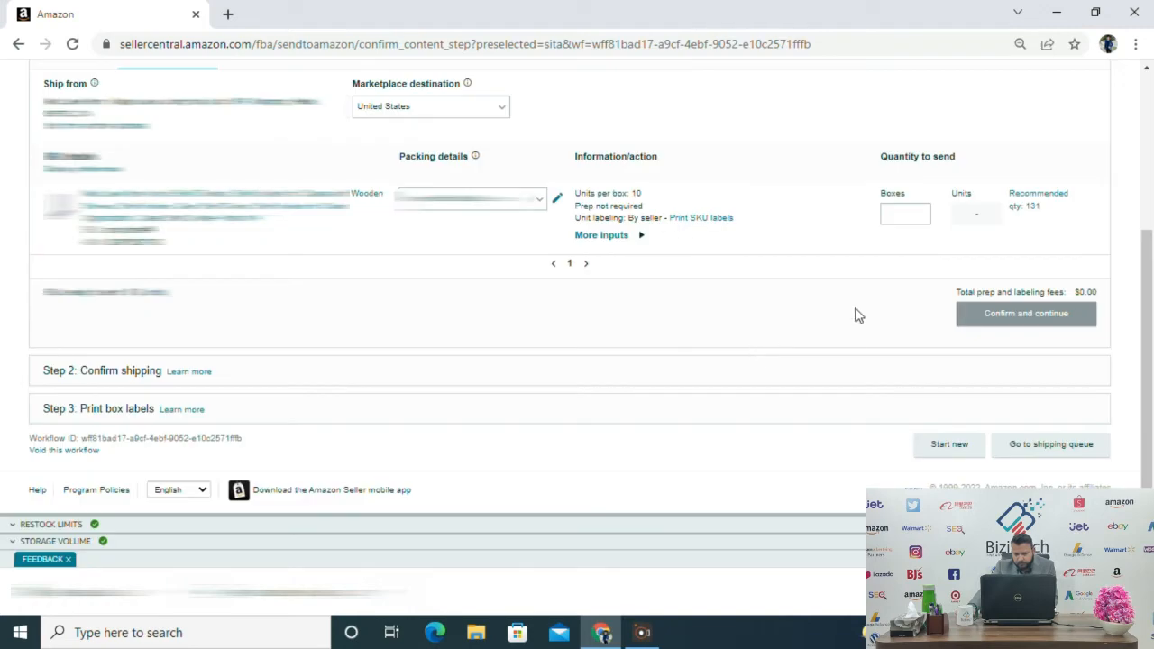
- Set the quantity to send to 20 boxes and mark the SKU as ready to send
{"action": "left_click", "coordinate": [921, 213]}
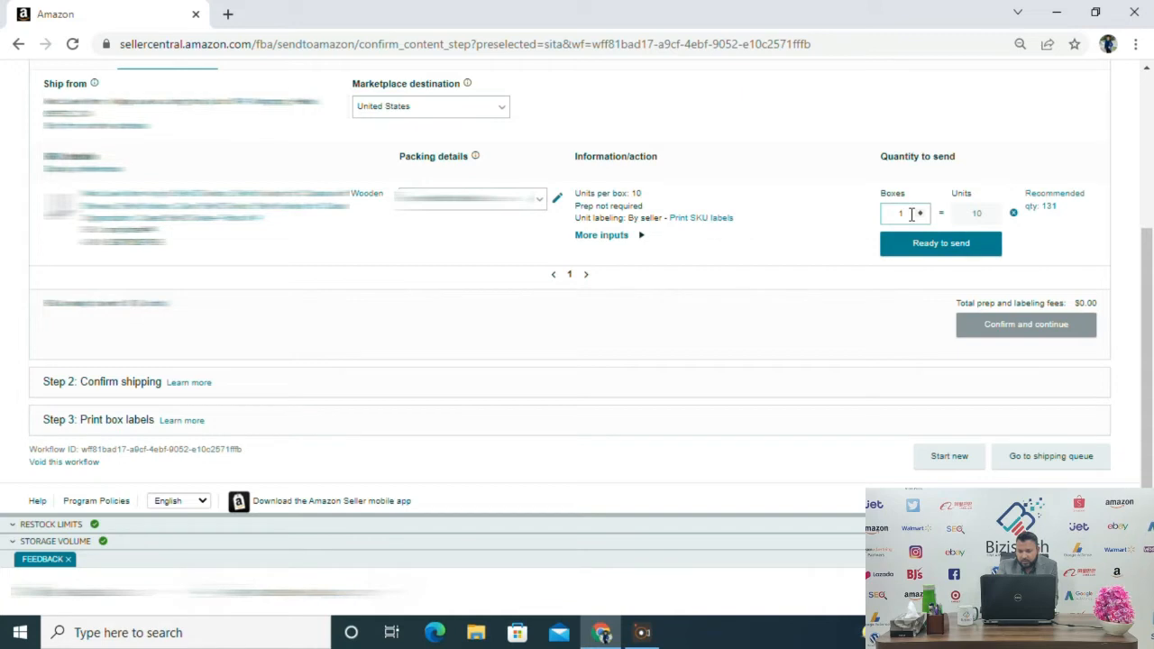
{"action": "key", "text": "BackSpace"}
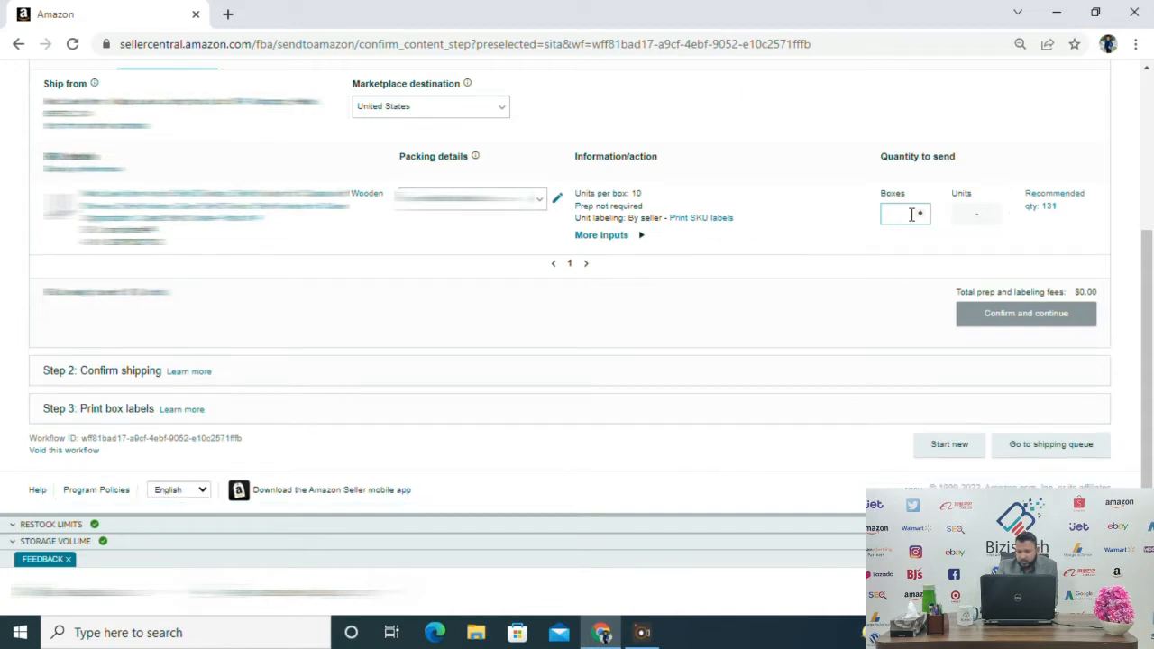
{"action": "type", "text": "20"}
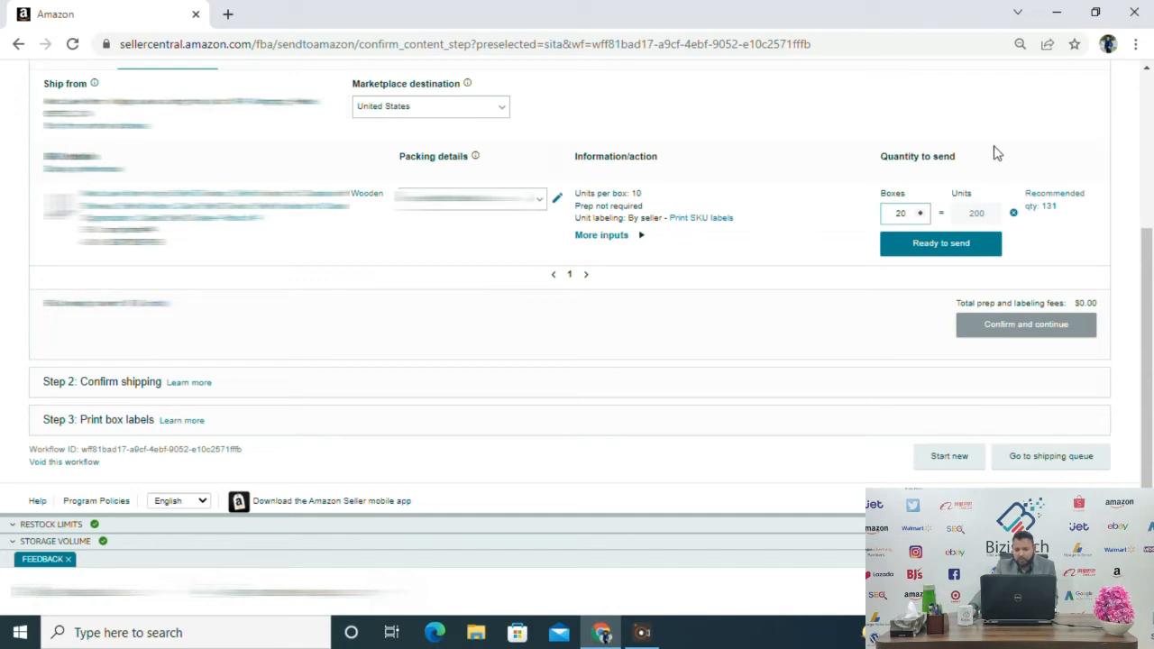
{"action": "left_click", "coordinate": [943, 252]}
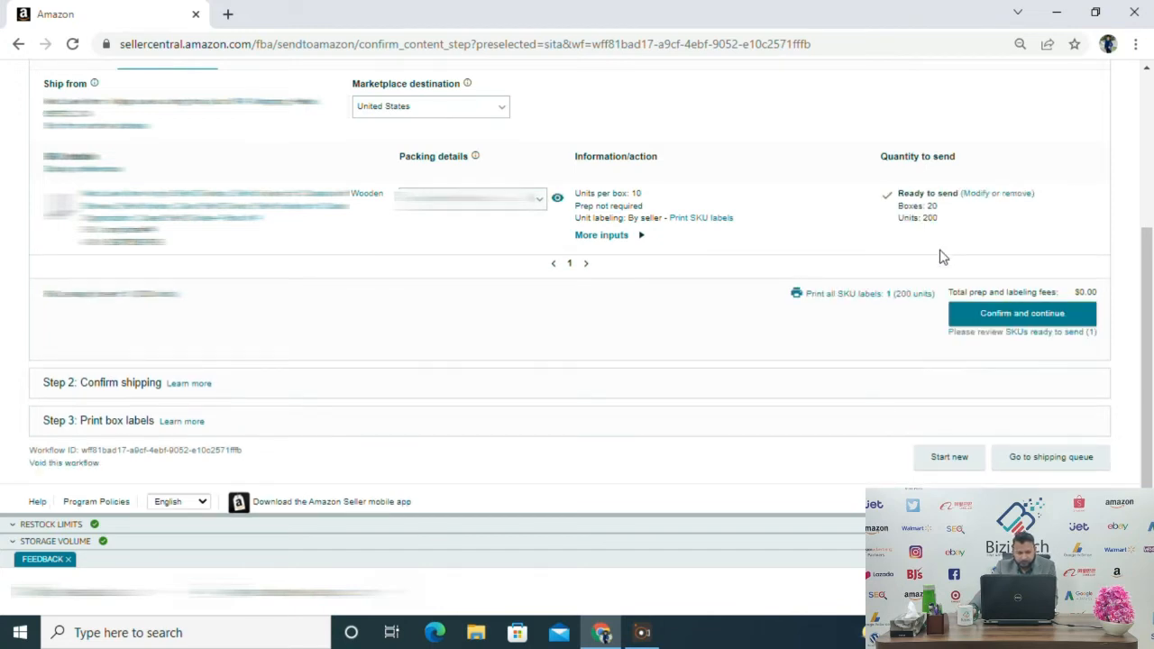
- Print all 200 SKU labels in the 30-up US Letter format and close the label dialog
{"action": "left_click", "coordinate": [875, 295]}
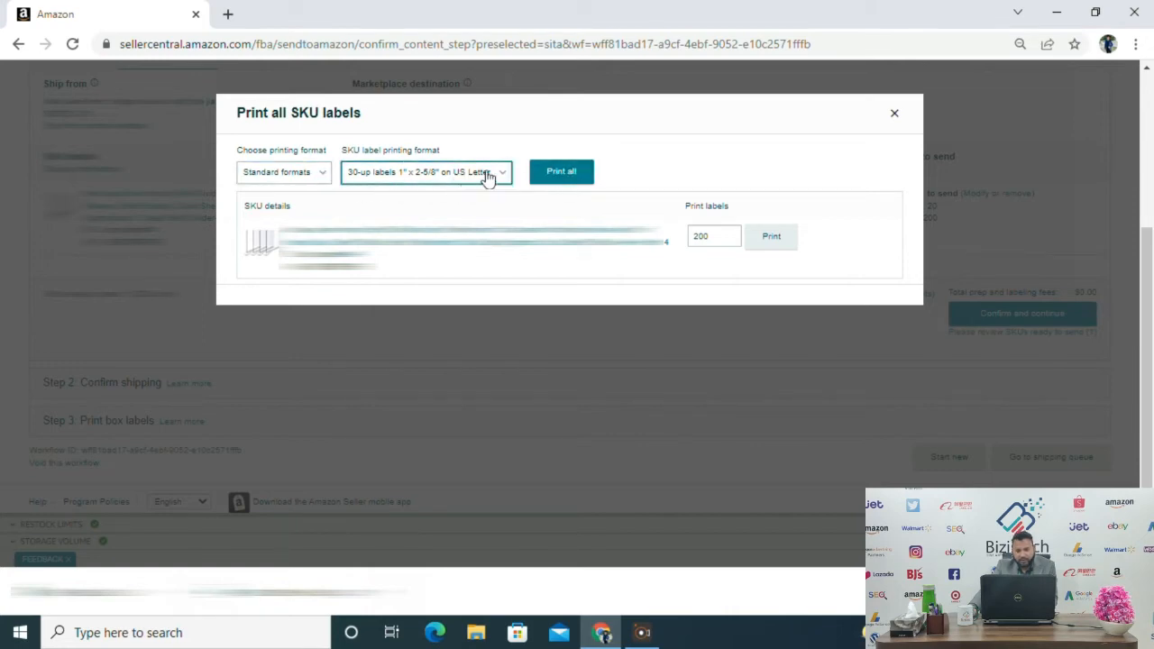
{"action": "left_click", "coordinate": [562, 180]}
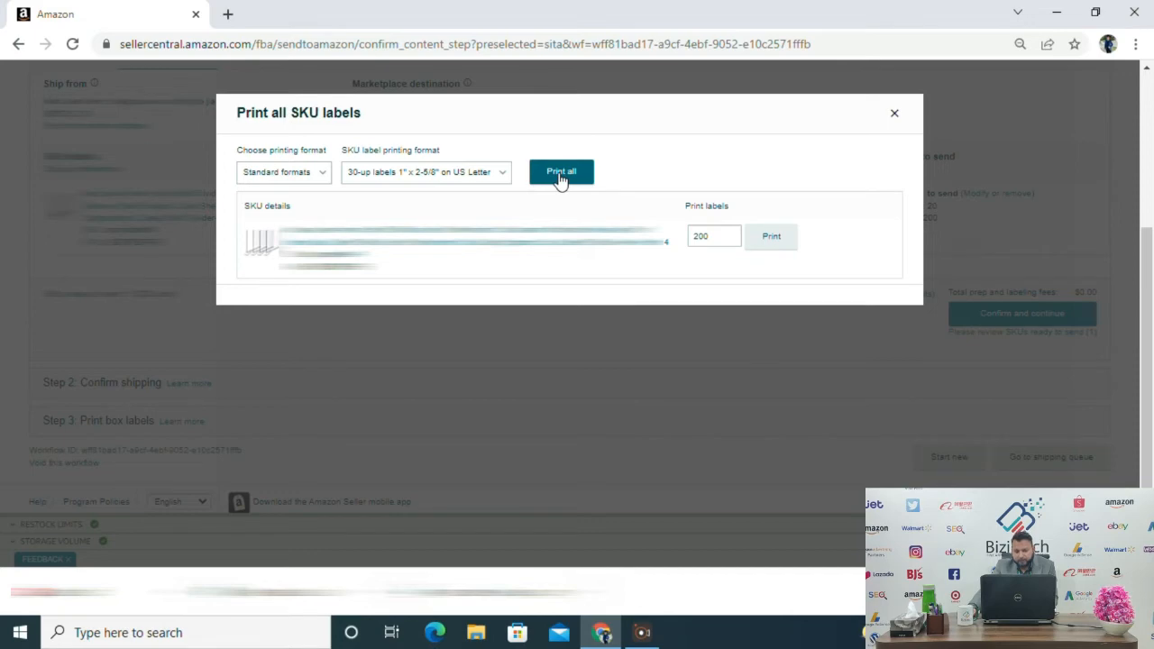
{"action": "left_click", "coordinate": [895, 117]}
- Confirm the inventory to send and set the ship date to 03/04/2022
{"action": "scroll", "coordinate": [857, 270], "scroll_direction": "down", "scroll_amount": 1}
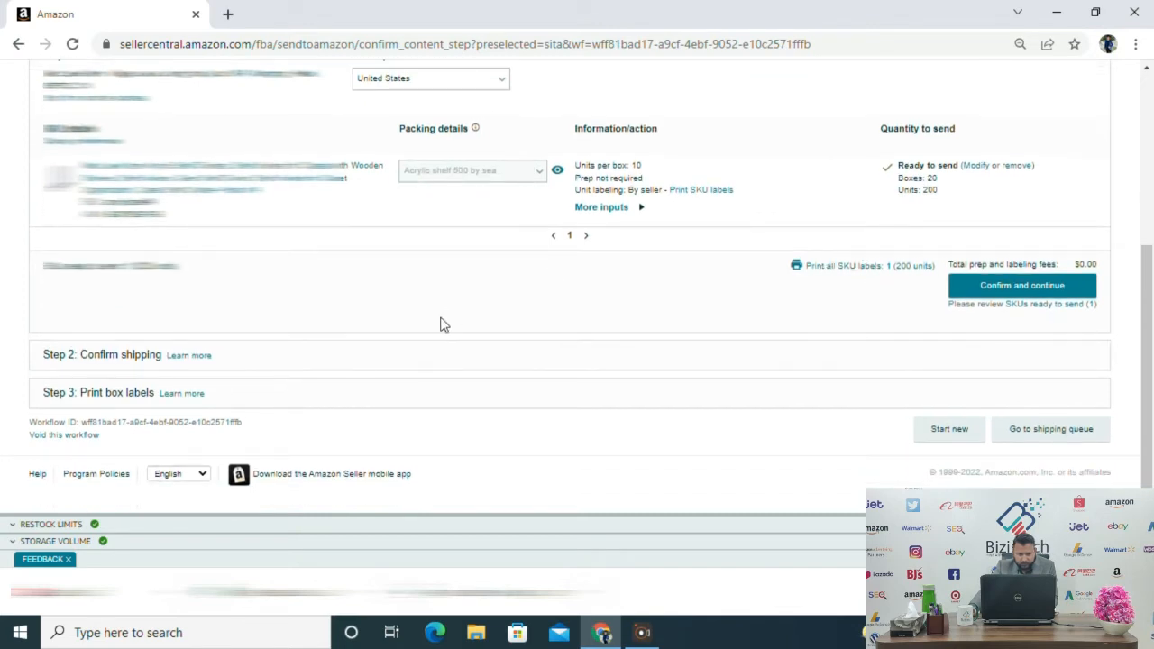
{"action": "left_click", "coordinate": [1035, 294]}
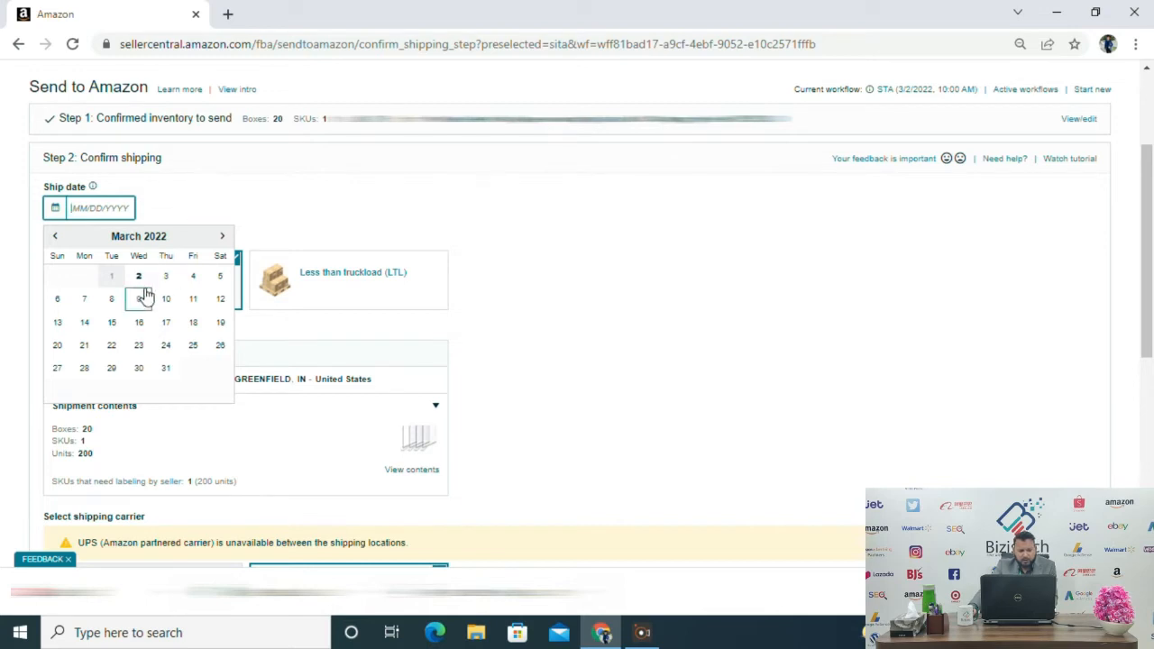
{"action": "left_click", "coordinate": [193, 278]}
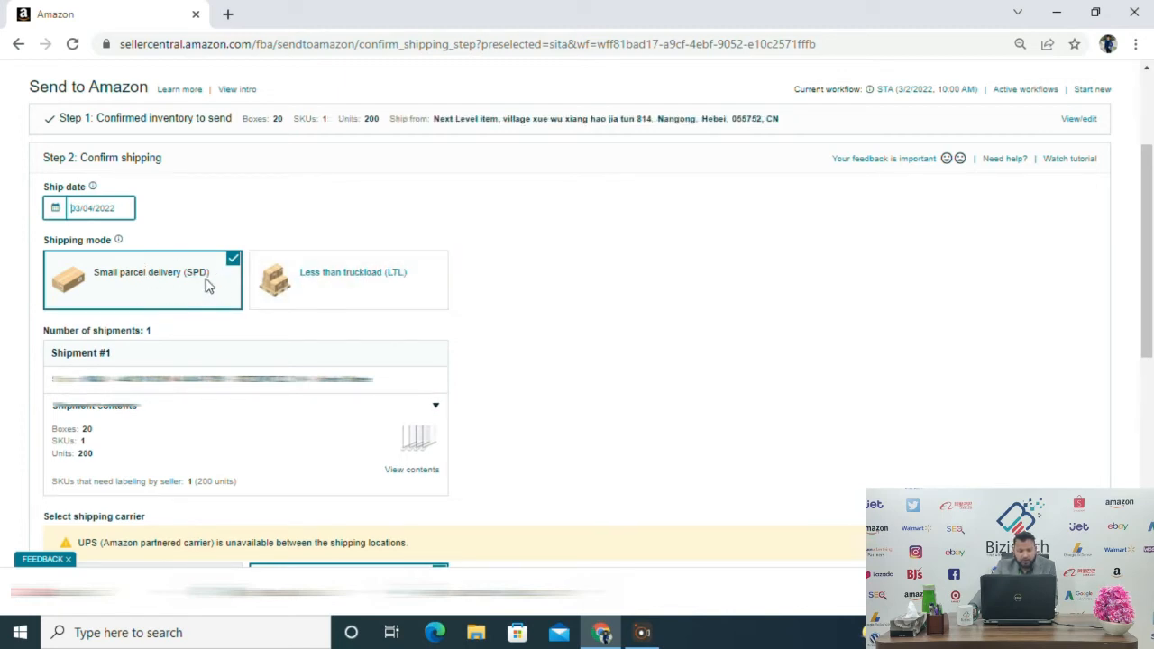
- Choose Other as the non-Amazon partnered carrier, then accept the charges and confirm shipping
{"action": "scroll", "coordinate": [206, 285], "scroll_direction": "down", "scroll_amount": 4}
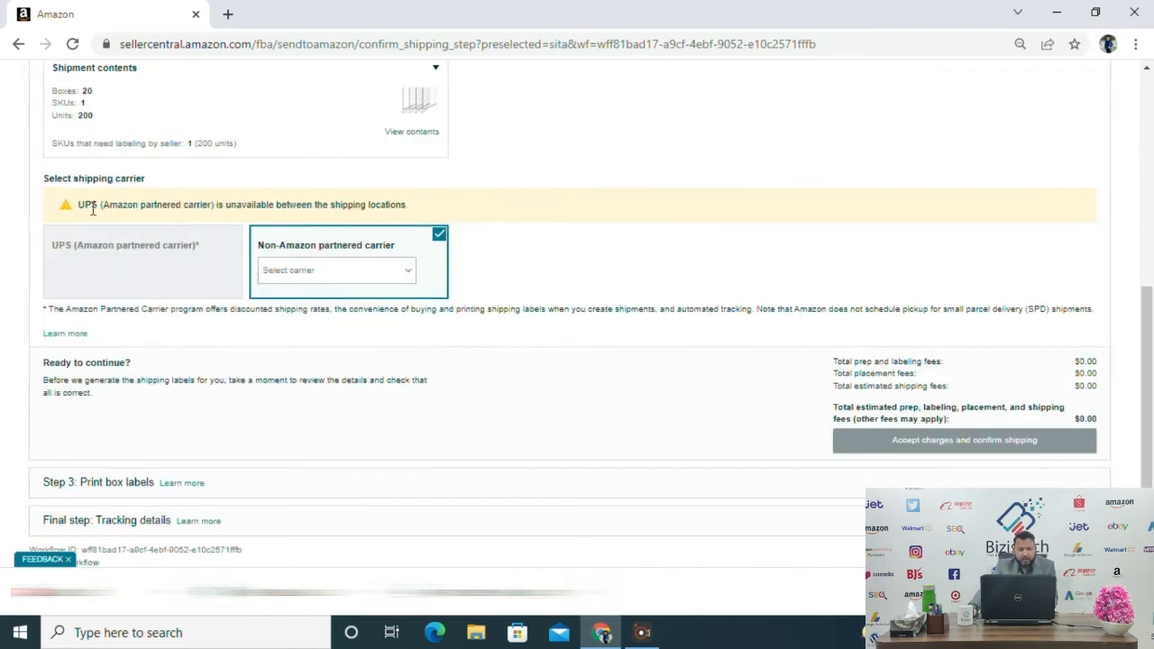
{"action": "left_click", "coordinate": [356, 271]}
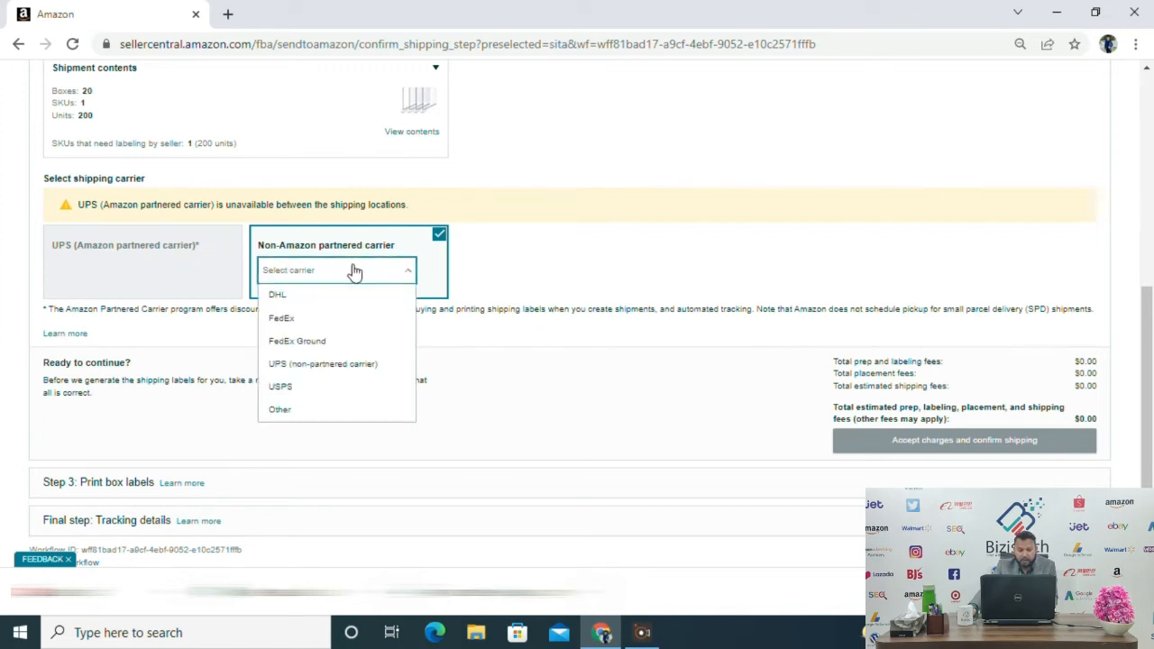
{"action": "left_click", "coordinate": [303, 413]}
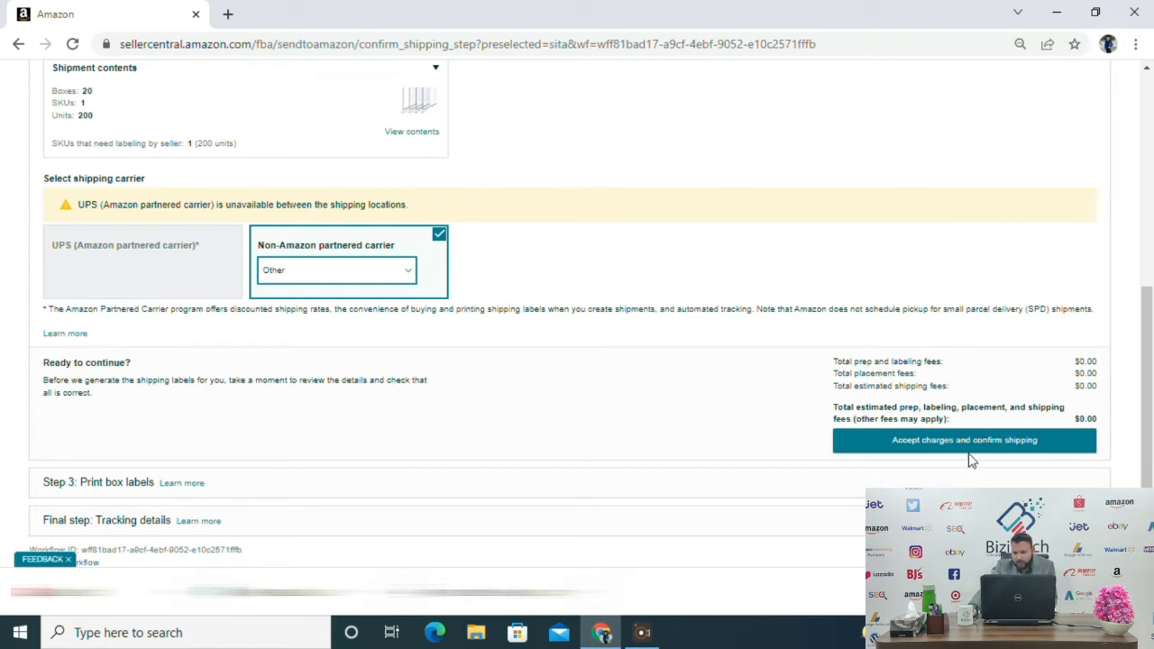
{"action": "left_click", "coordinate": [1004, 445]}
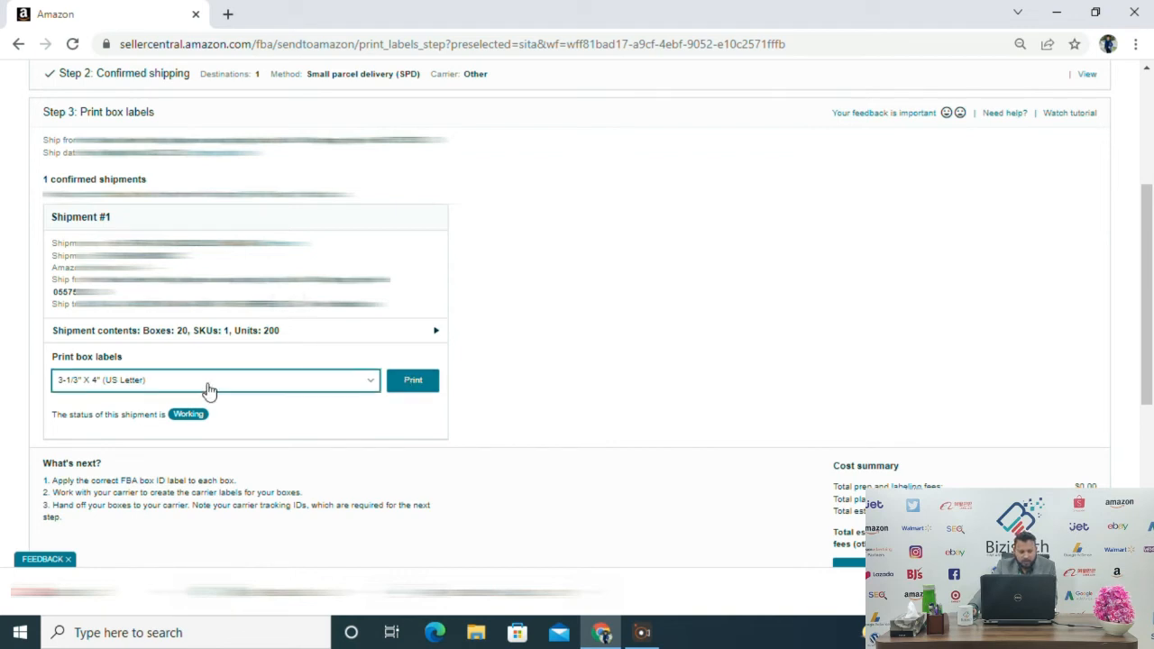
- Print the box labels in the 3-1/3" x 4" US Letter format and save the PDF to the Downloads folder
{"action": "left_click", "coordinate": [414, 382]}
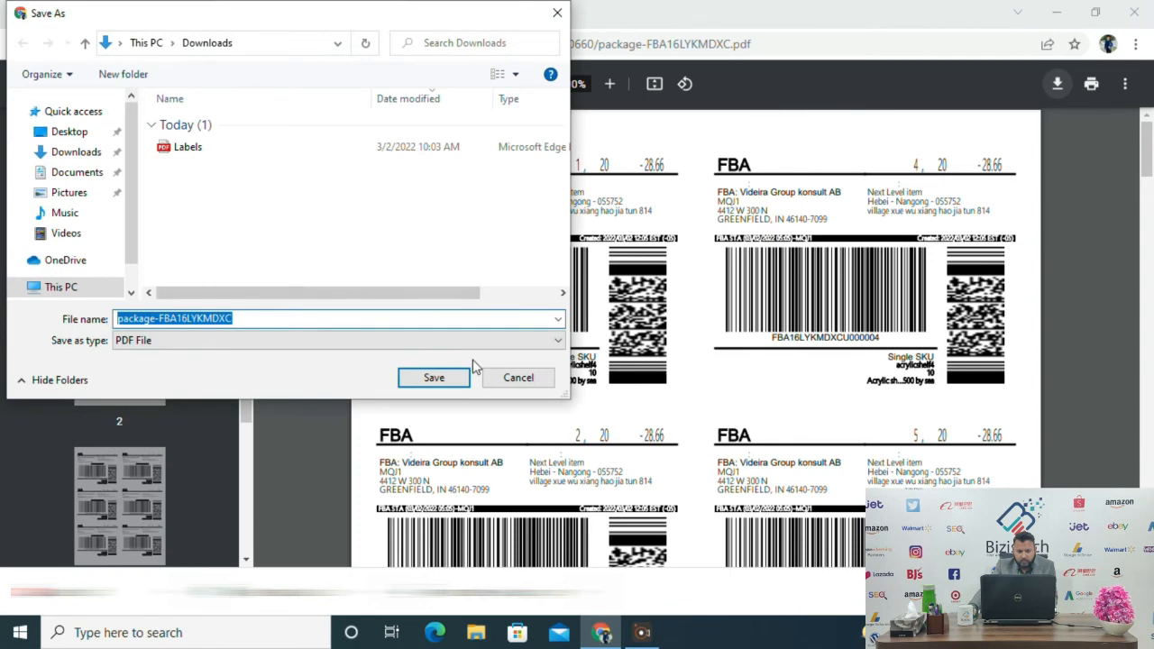
{"action": "left_click", "coordinate": [434, 378]}
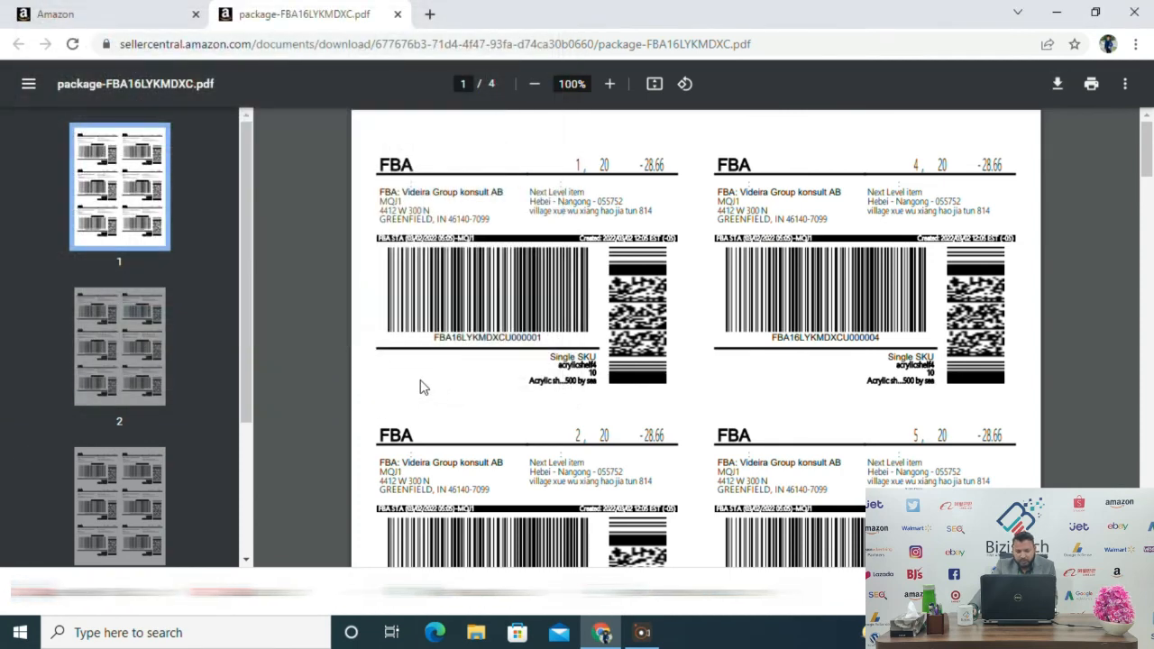
- Return to the Send to Amazon workflow and proceed to entering the tracking details
{"action": "left_click", "coordinate": [103, 13]}
{"action": "scroll", "coordinate": [441, 245], "scroll_direction": "down", "scroll_amount": 3}
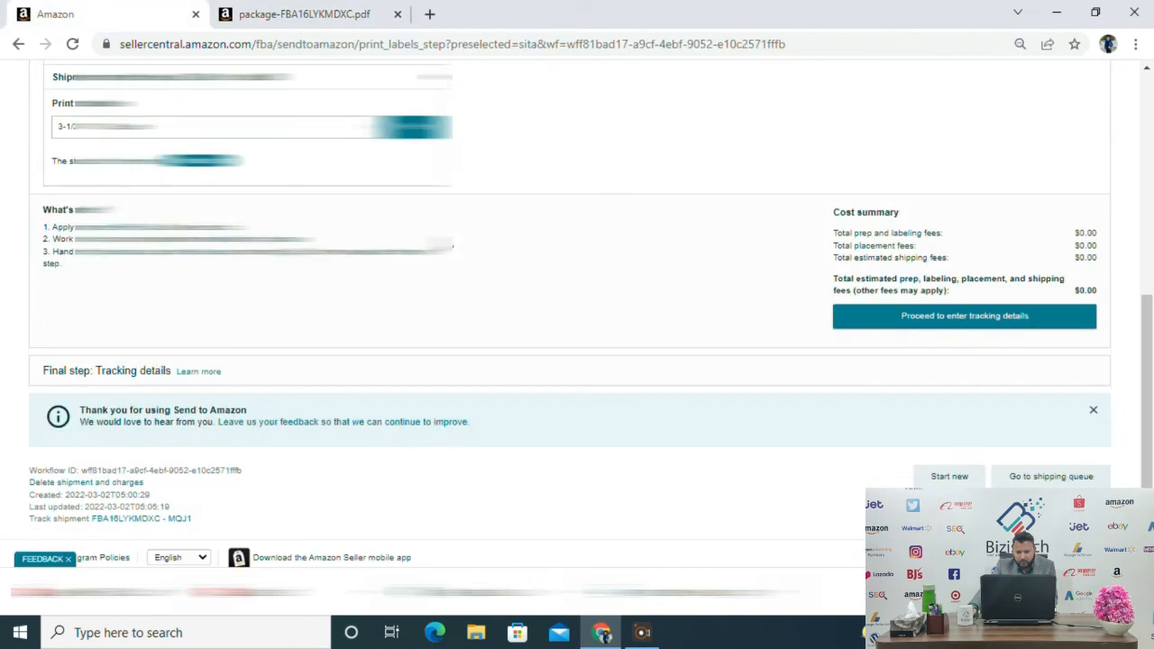
{"action": "left_click", "coordinate": [979, 326]}
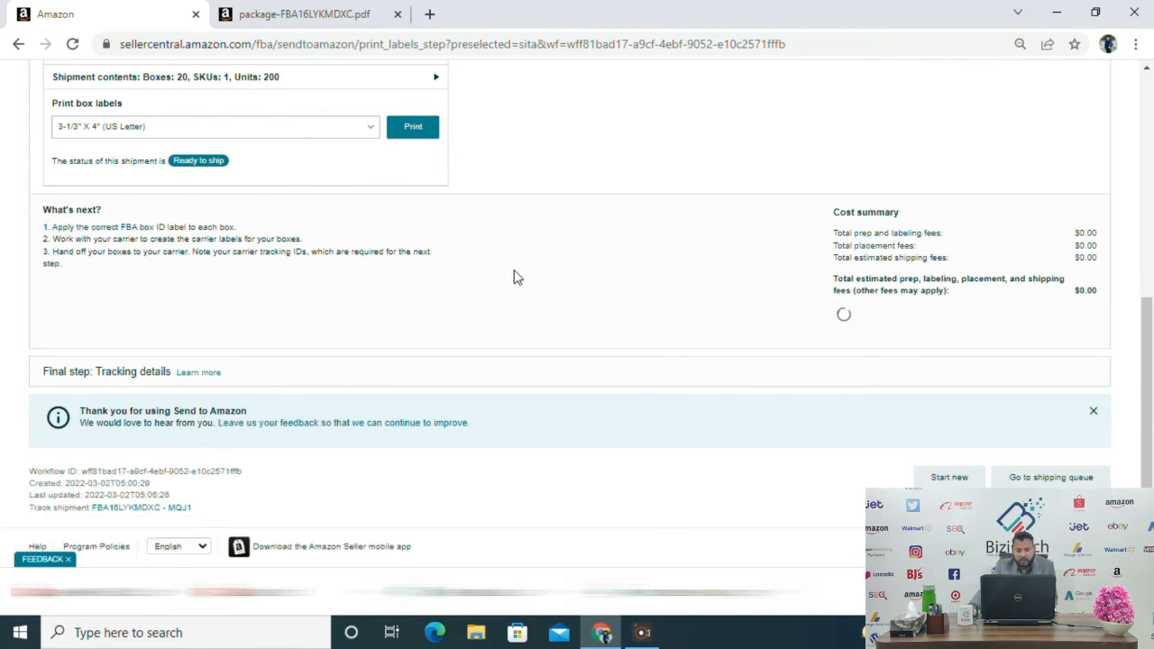
- Review the tracking ID entry table for the boxes in the final tracking details step
{"action": "scroll", "coordinate": [514, 276], "scroll_direction": "down", "scroll_amount": 1}
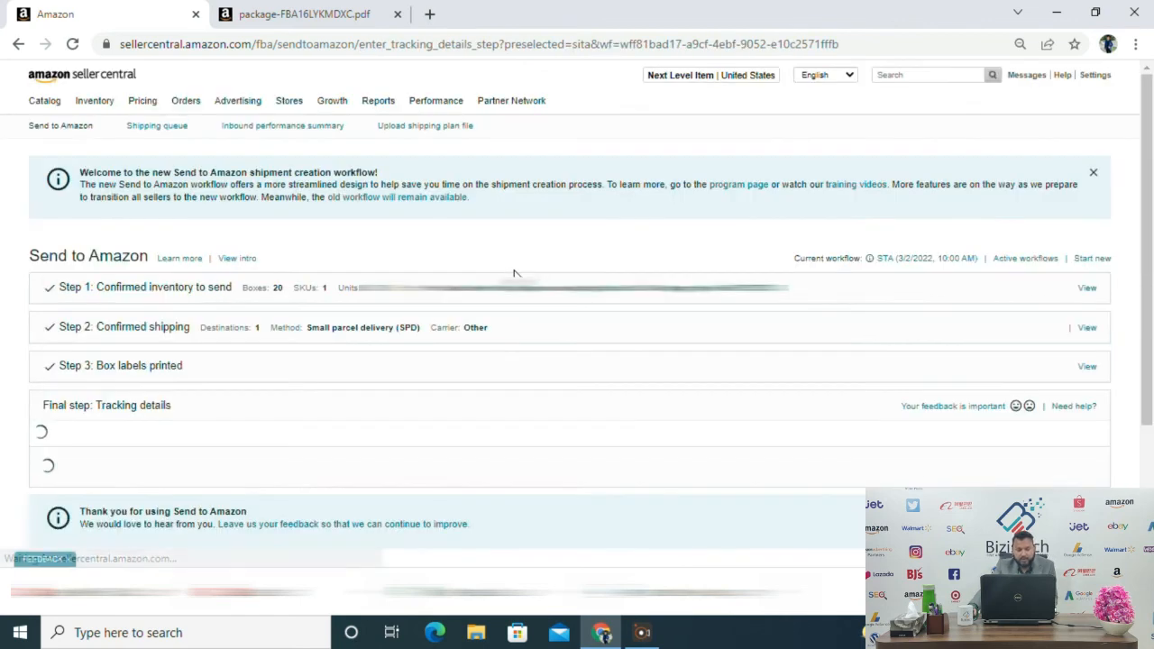
{"action": "scroll", "coordinate": [515, 275], "scroll_direction": "down", "scroll_amount": 1}
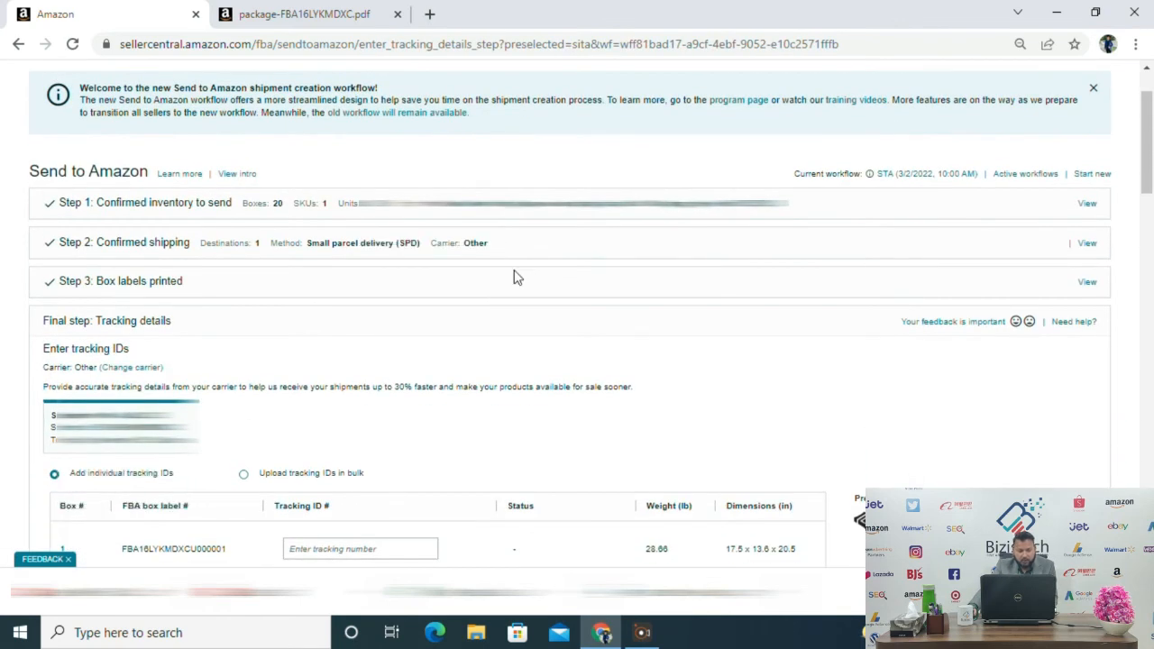
{"action": "scroll", "coordinate": [514, 271], "scroll_direction": "down", "scroll_amount": 5}
{"action": "scroll", "coordinate": [514, 270], "scroll_direction": "up", "scroll_amount": 6}
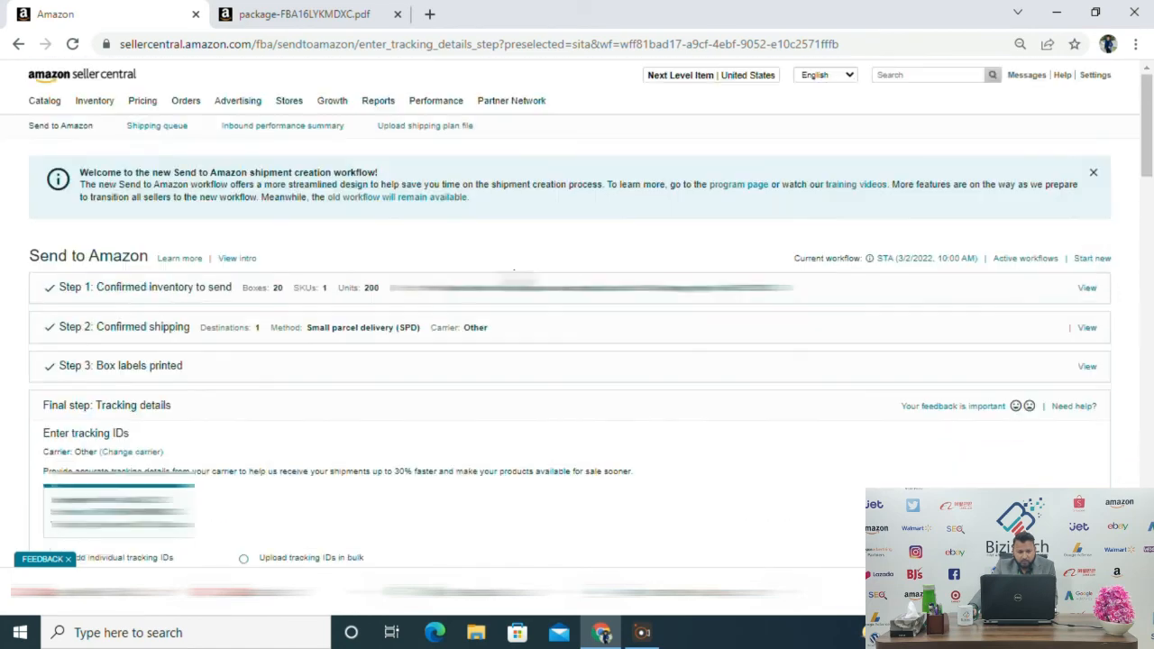
- Open the 03/02/2022 MQJ1 shipment from the Shipping Queue and display its box tracking details
{"action": "left_click", "coordinate": [166, 131]}
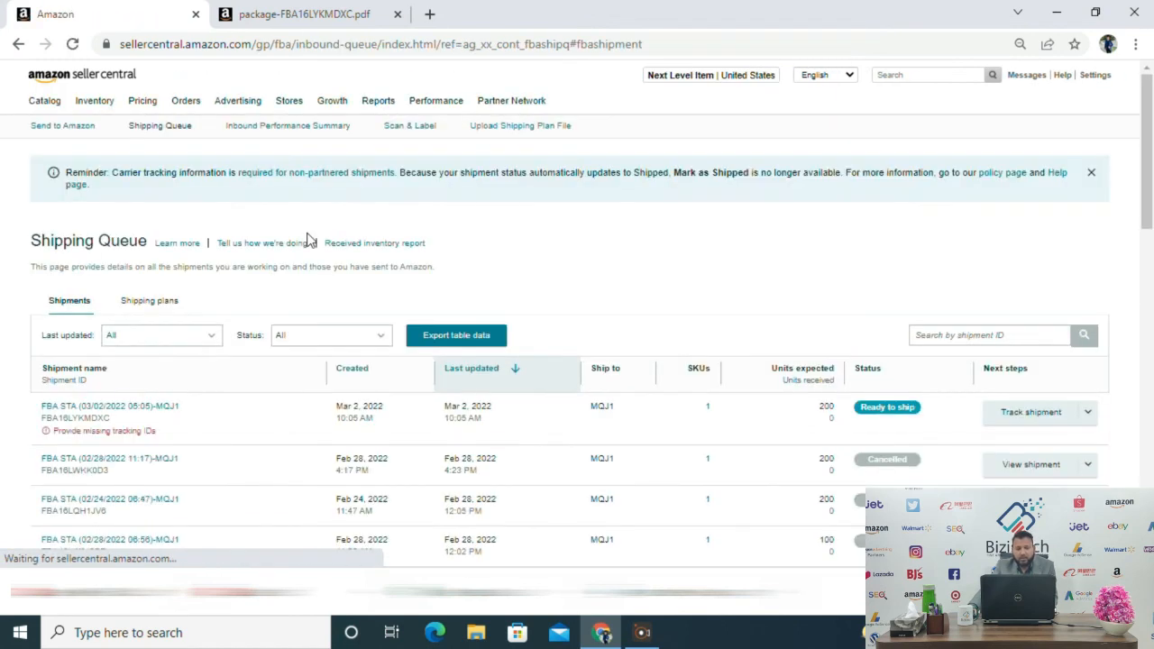
{"action": "left_click", "coordinate": [1030, 413]}
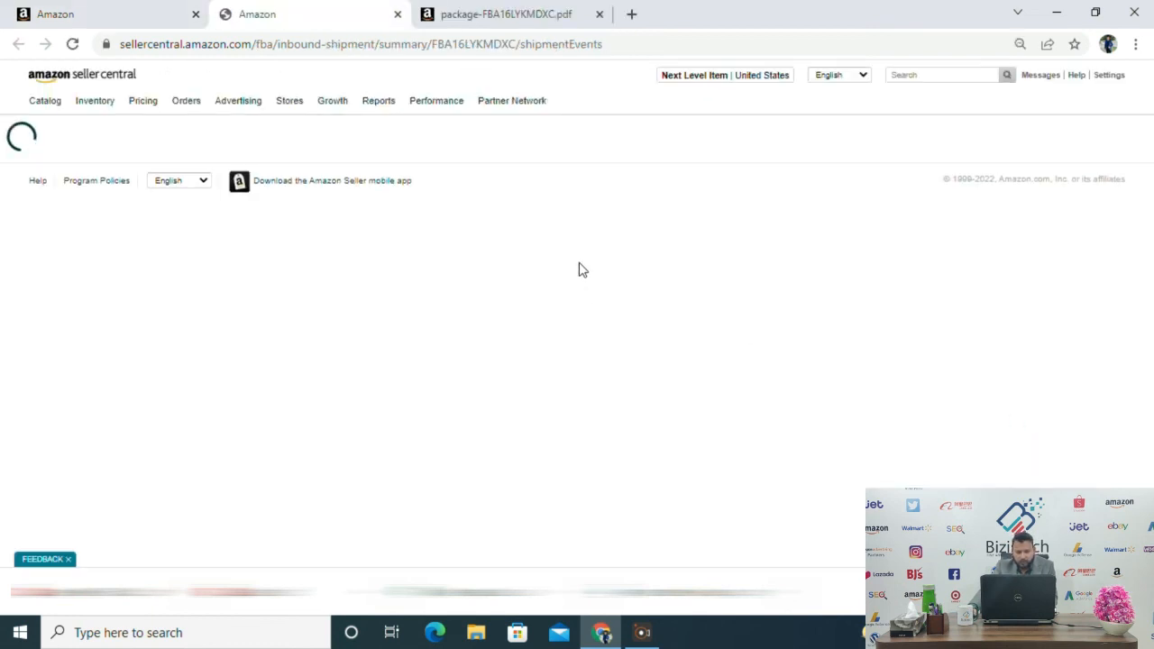
{"action": "scroll", "coordinate": [580, 269], "scroll_direction": "down", "scroll_amount": 3}
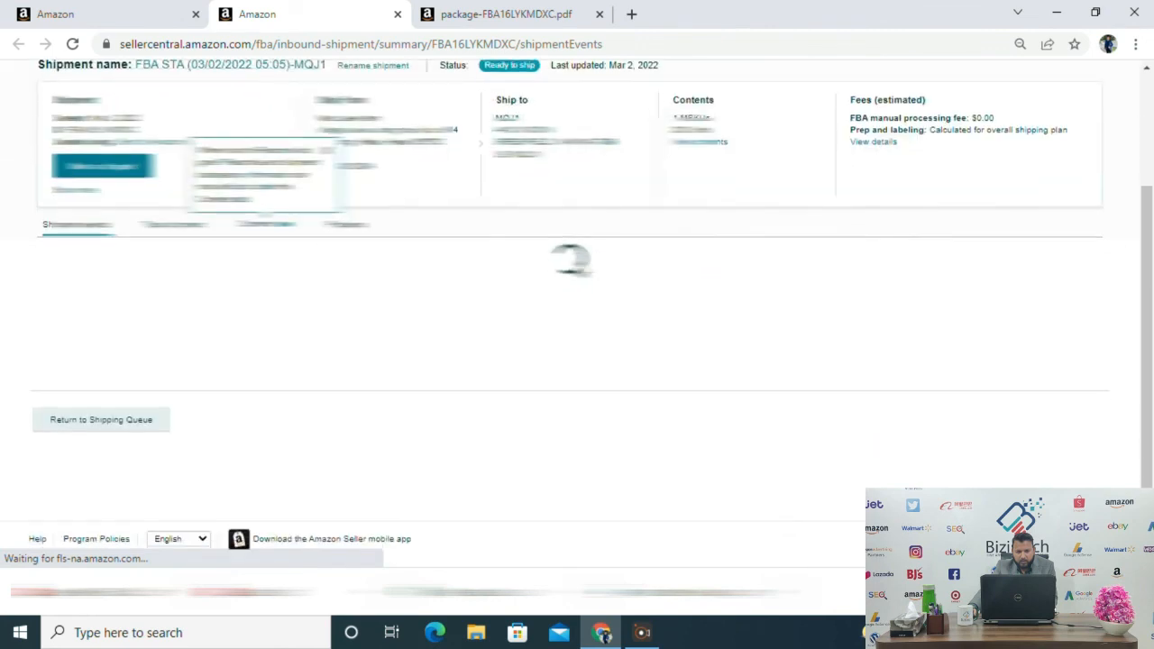
{"action": "left_click", "coordinate": [195, 220]}
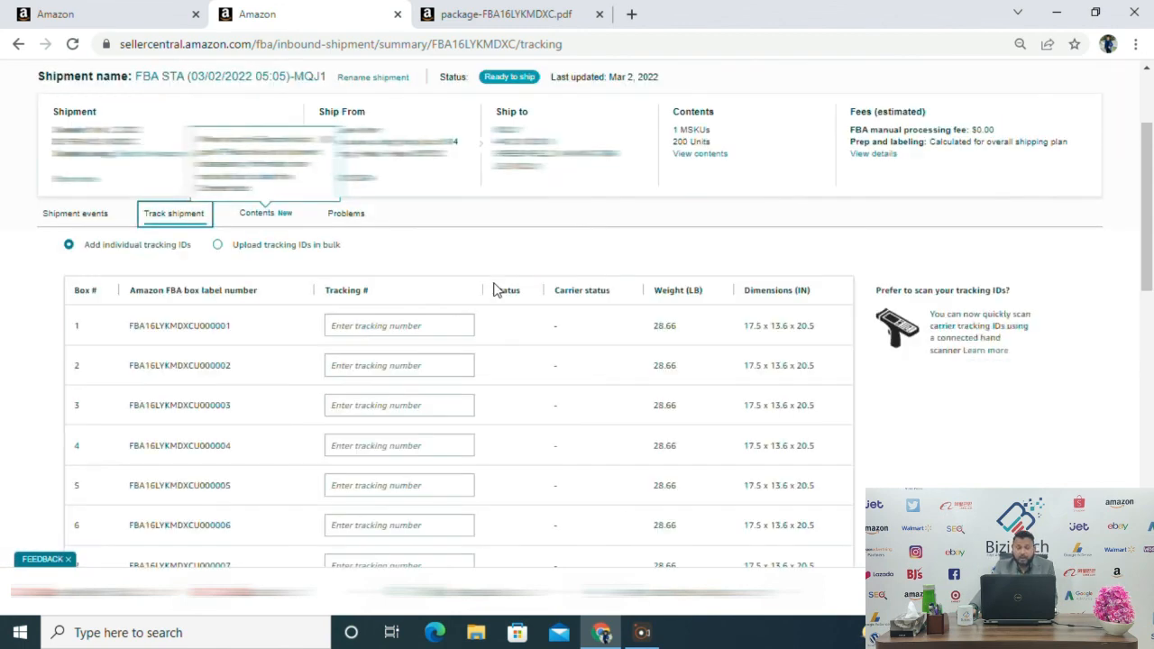
- Look through the tracking number fields for all the boxes and return to the shipment's events
{"action": "scroll", "coordinate": [443, 304], "scroll_direction": "down", "scroll_amount": 5}
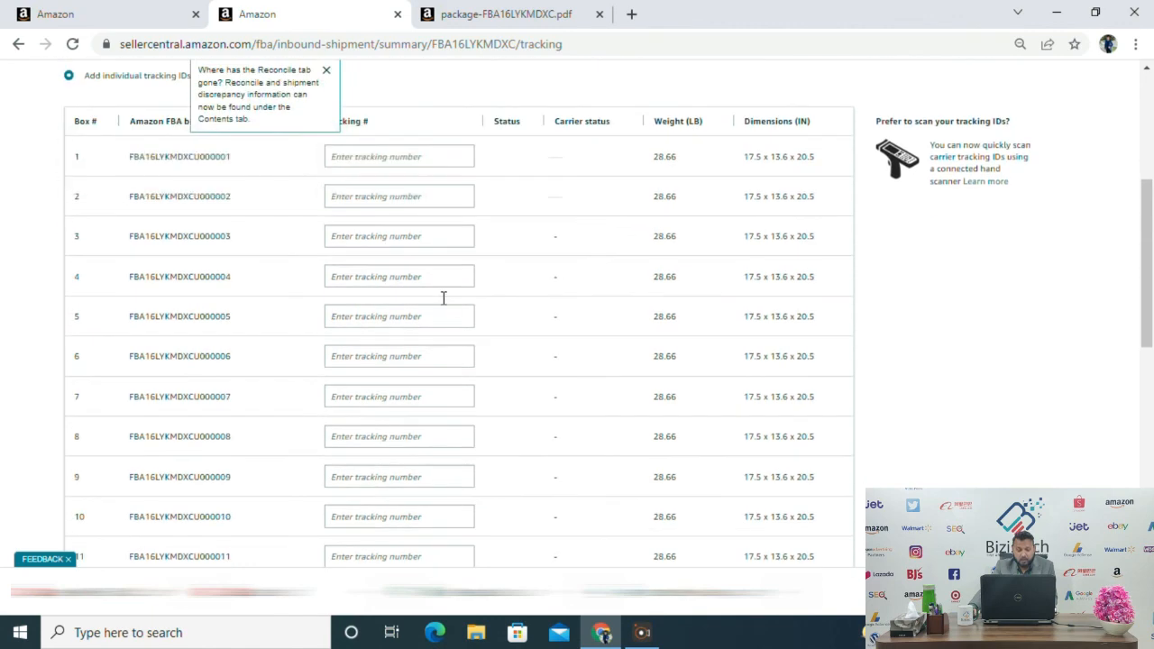
{"action": "scroll", "coordinate": [442, 304], "scroll_direction": "down", "scroll_amount": 4}
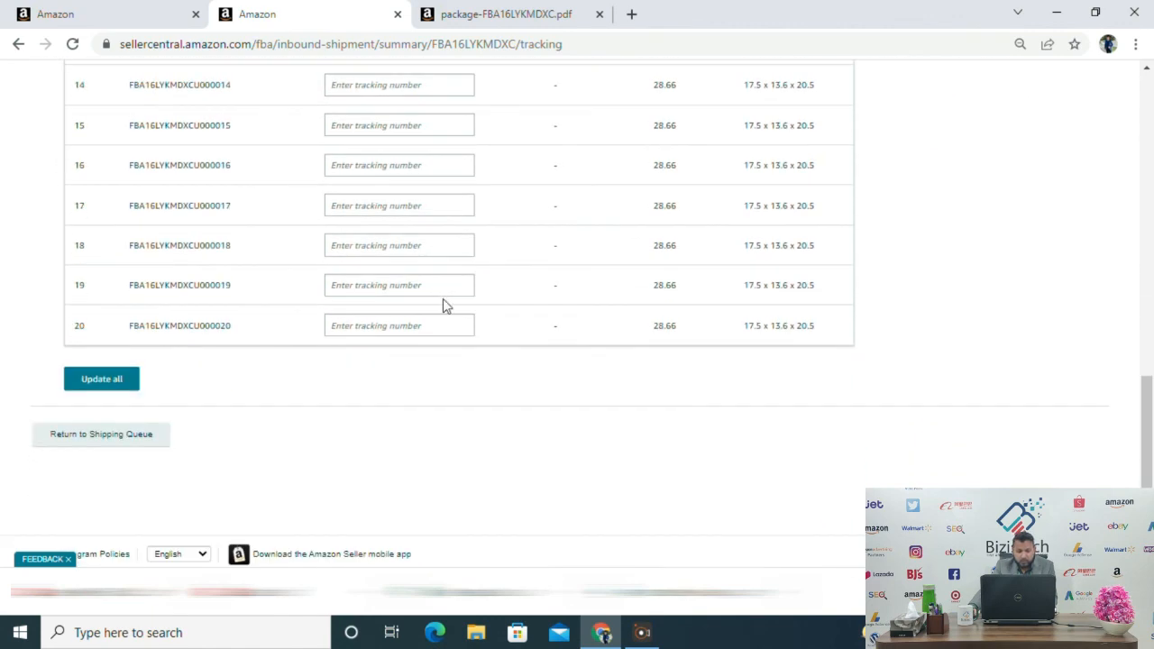
{"action": "scroll", "coordinate": [442, 305], "scroll_direction": "up", "scroll_amount": 10}
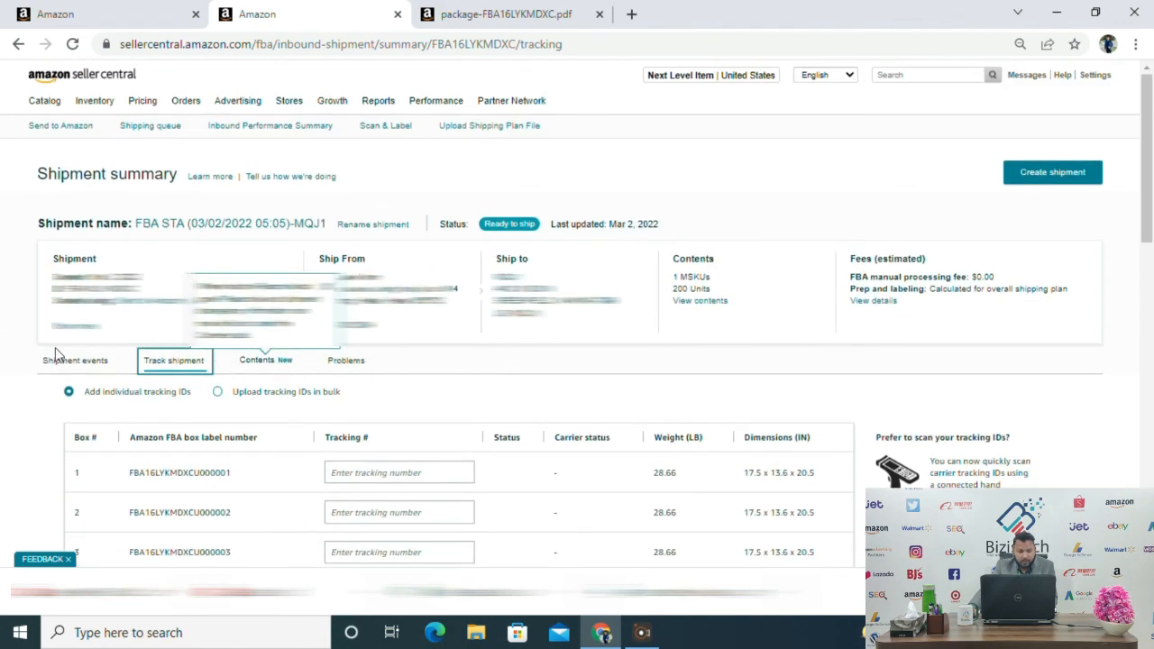
{"action": "left_click", "coordinate": [79, 369]}
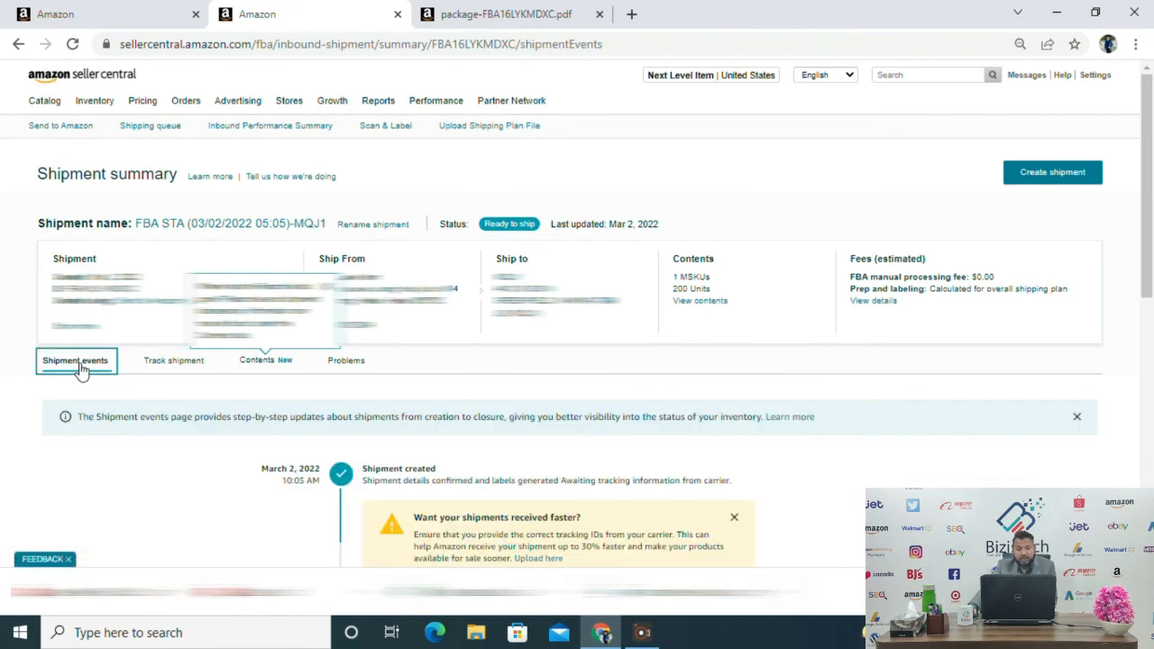